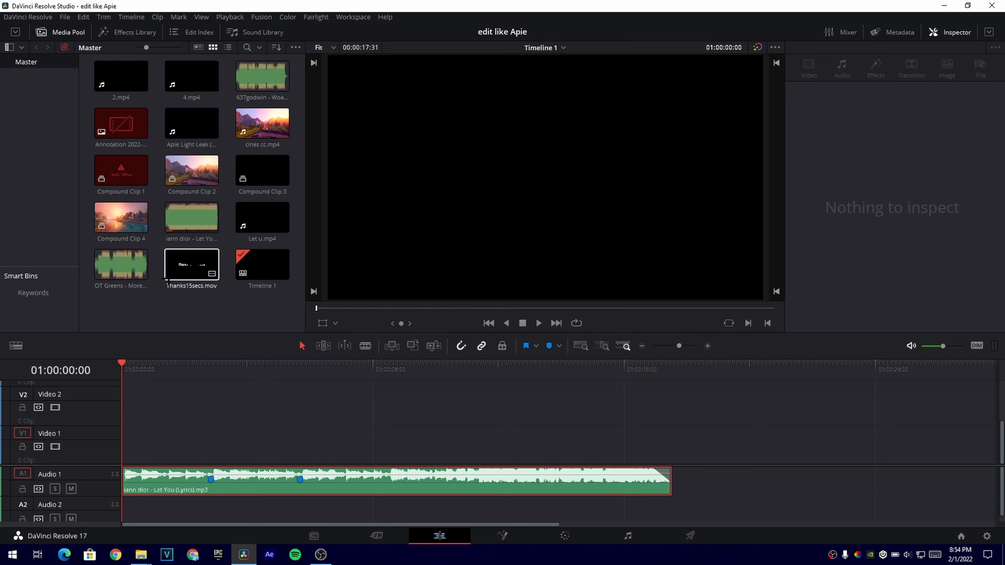
- Add 2.mp4 to the timeline, unlink and delete its audio, and place the video at the start of Video 1
{"action": "left_click_drag", "start_coordinate": [121, 77], "coordinate": [736, 464]}
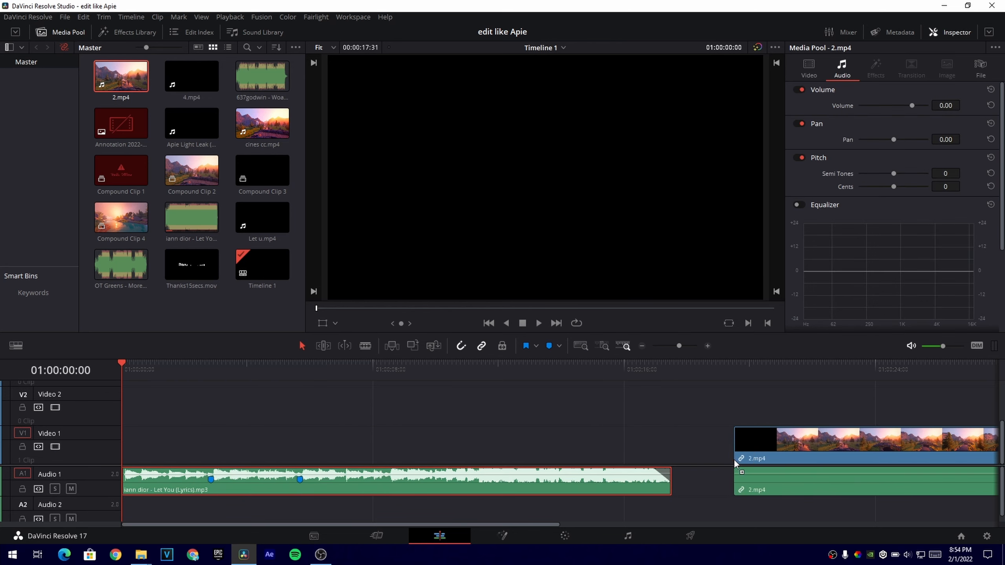
{"action": "right_click", "coordinate": [767, 490]}
{"action": "left_click", "coordinate": [783, 485]}
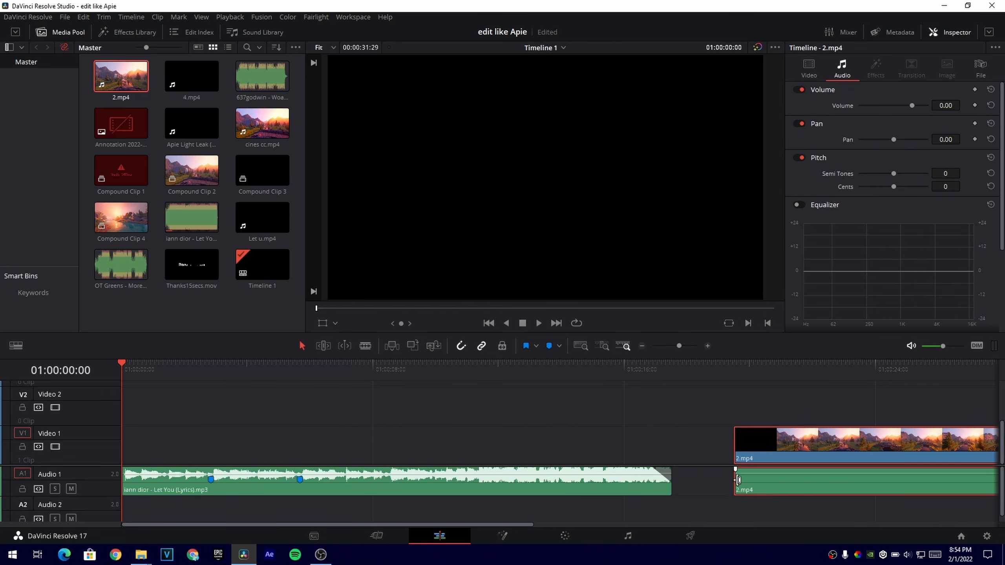
{"action": "left_click", "coordinate": [862, 483]}
{"action": "key", "text": "Delete"}
{"action": "left_click_drag", "start_coordinate": [823, 459], "coordinate": [246, 440]}
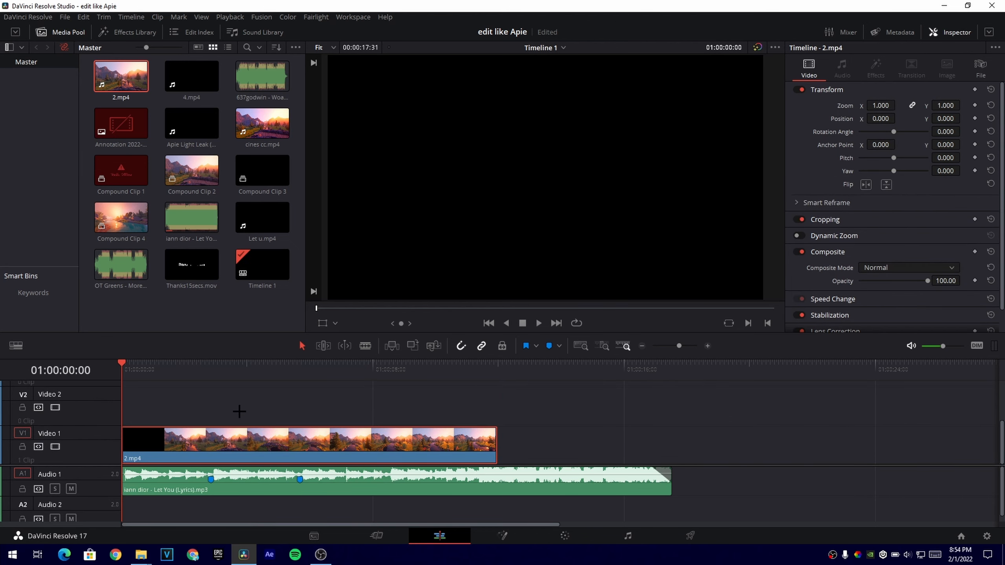
- Trim the start of the 2.mp4 clip to 01:00:00:22 and move the clip back to the timeline start
{"action": "mouse_move", "coordinate": [134, 369]}
{"action": "left_mouse_down"}
{"action": "mouse_move", "coordinate": [152, 371]}
{"action": "mouse_move", "coordinate": [134, 370]}
{"action": "left_mouse_up"}
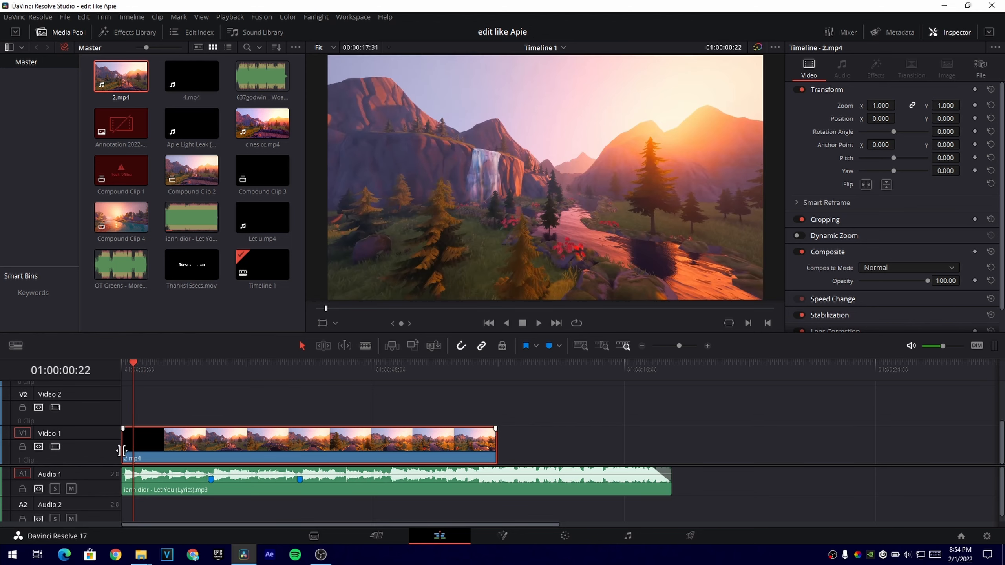
{"action": "left_click_drag", "start_coordinate": [120, 452], "coordinate": [133, 453]}
{"action": "left_click_drag", "start_coordinate": [198, 450], "coordinate": [176, 453]}
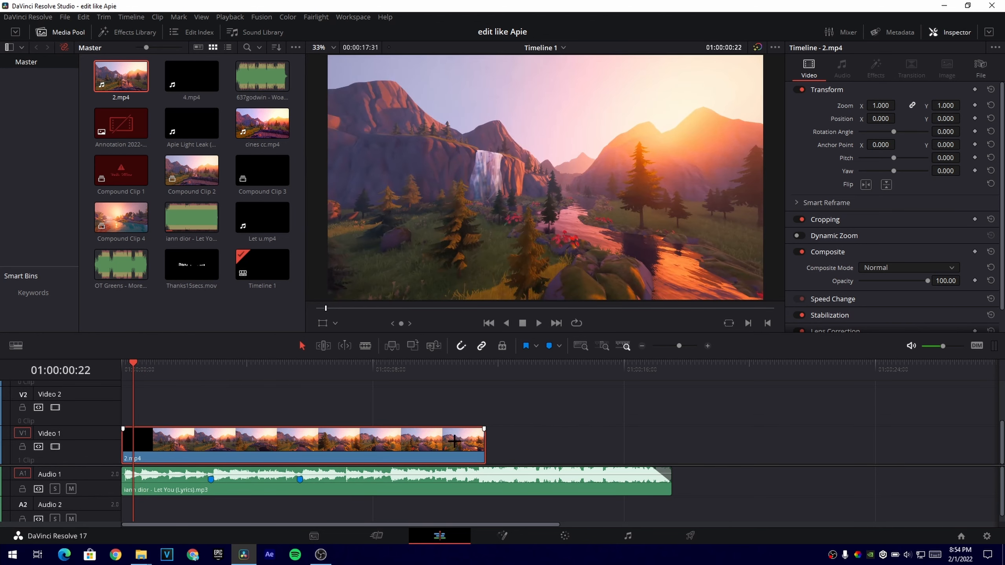
{"action": "mouse_move", "coordinate": [484, 449]}
{"action": "left_mouse_down"}
{"action": "mouse_move", "coordinate": [220, 448]}
{"action": "mouse_move", "coordinate": [419, 456]}
{"action": "mouse_move", "coordinate": [485, 443]}
{"action": "left_mouse_up"}
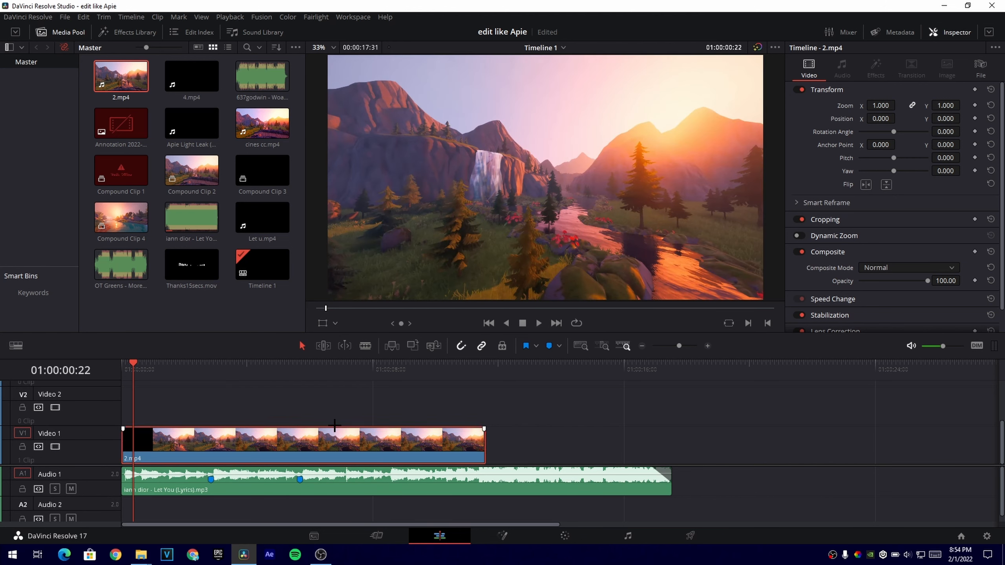
{"action": "key", "text": "Home"}
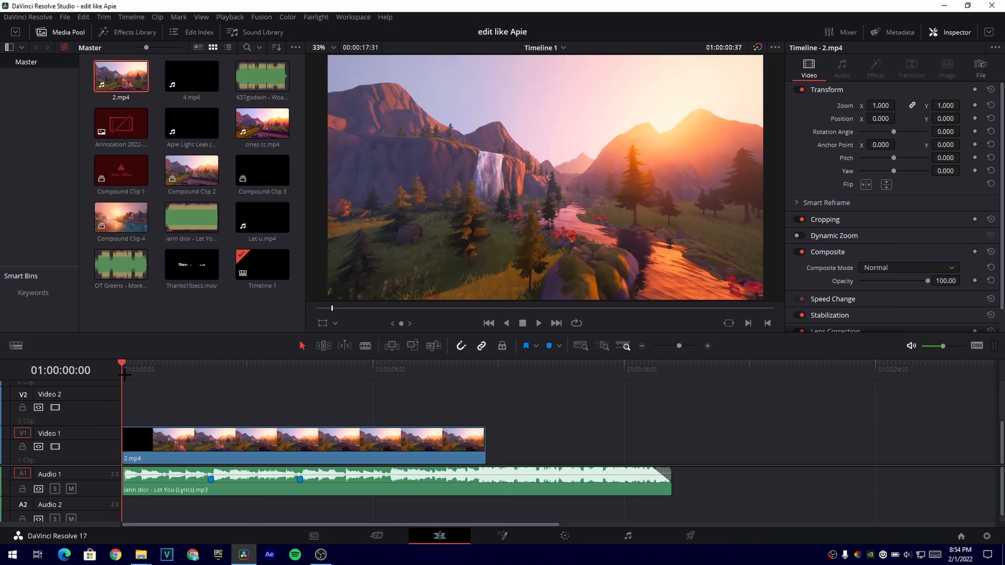
- Convert the trimmed 2.mp4 clip on Video 1 into a compound clip with the default name
{"action": "left_click", "coordinate": [213, 438]}
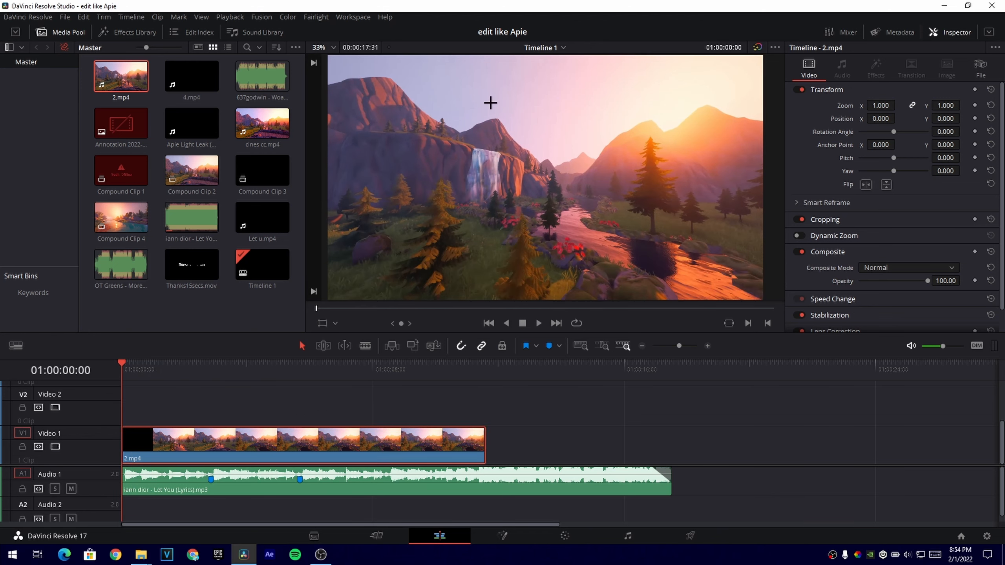
{"action": "left_click", "coordinate": [75, 32]}
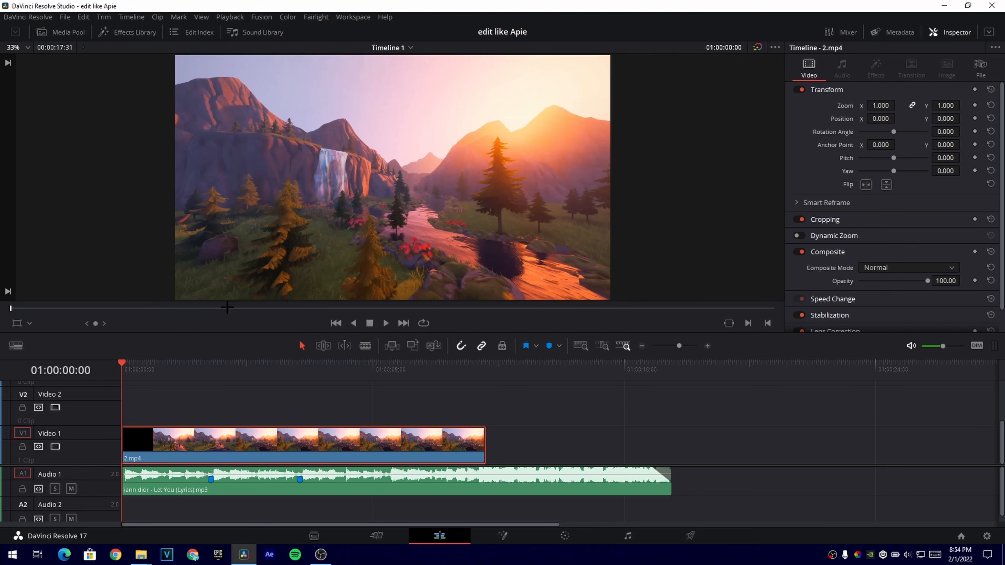
{"action": "left_click", "coordinate": [65, 33]}
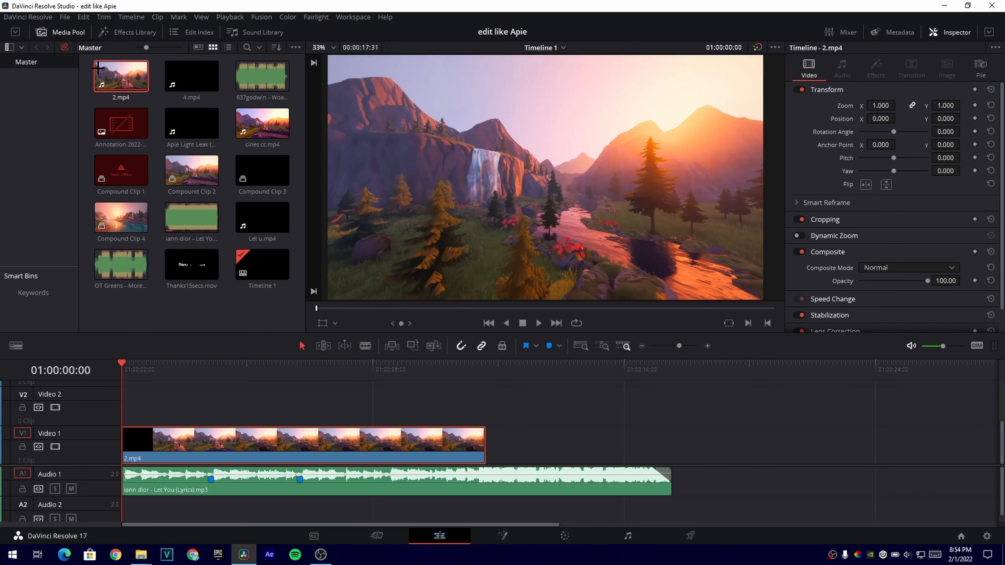
{"action": "right_click", "coordinate": [237, 451]}
{"action": "left_click", "coordinate": [329, 137]}
{"action": "left_click", "coordinate": [595, 303]}
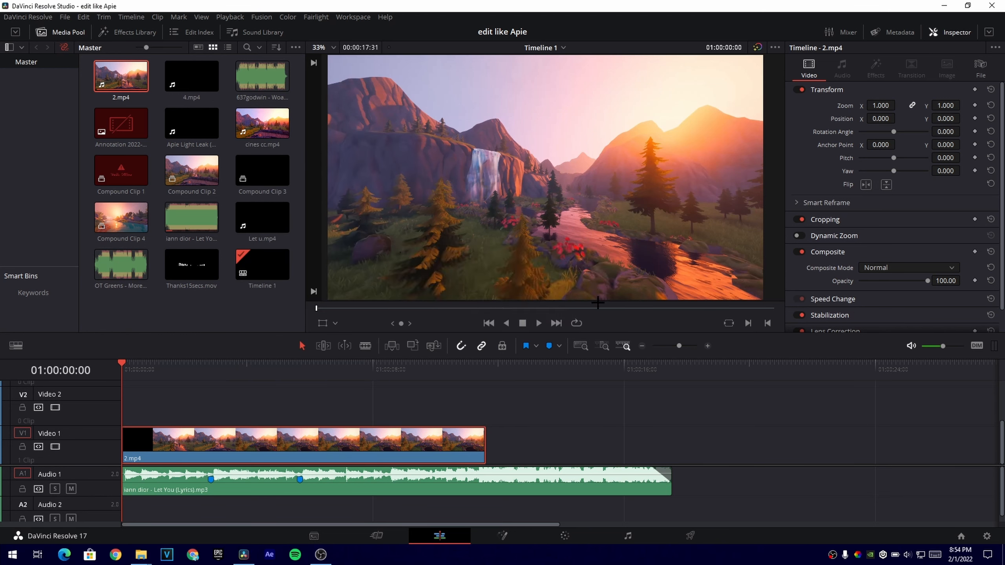
{"action": "left_click", "coordinate": [161, 372]}
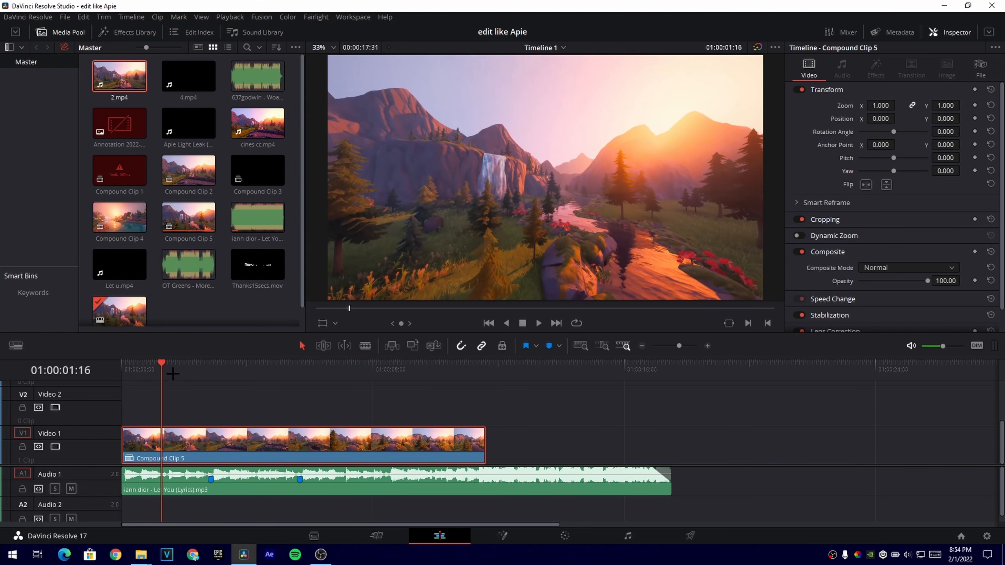
- Open the compound clip in Fusion and add a Twixtor node between MediaIn1 and MediaOut1
{"action": "left_click", "coordinate": [503, 535]}
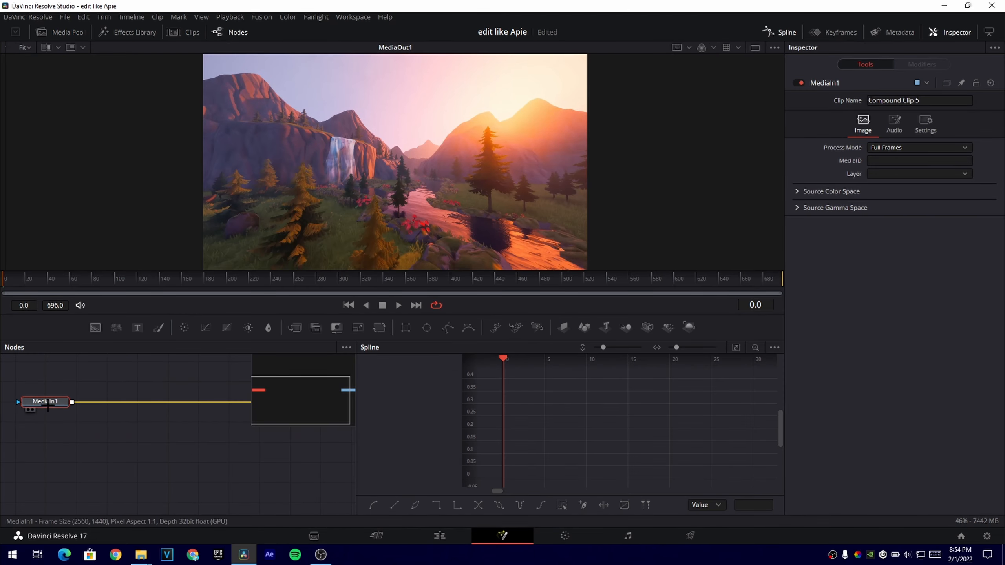
{"action": "key", "text": "shift+space"}
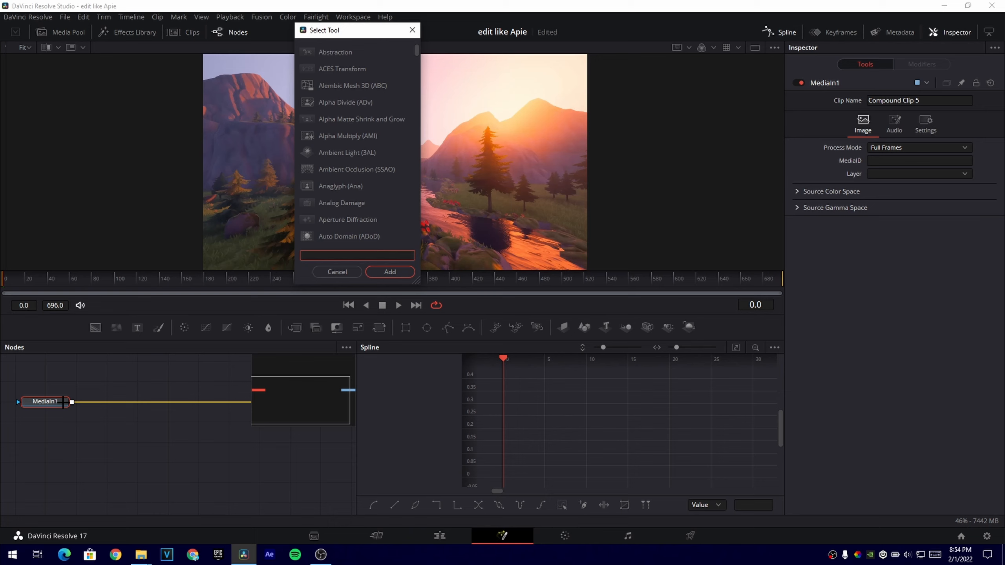
{"action": "type", "text": "tw"}
{"action": "key", "text": "Down"}
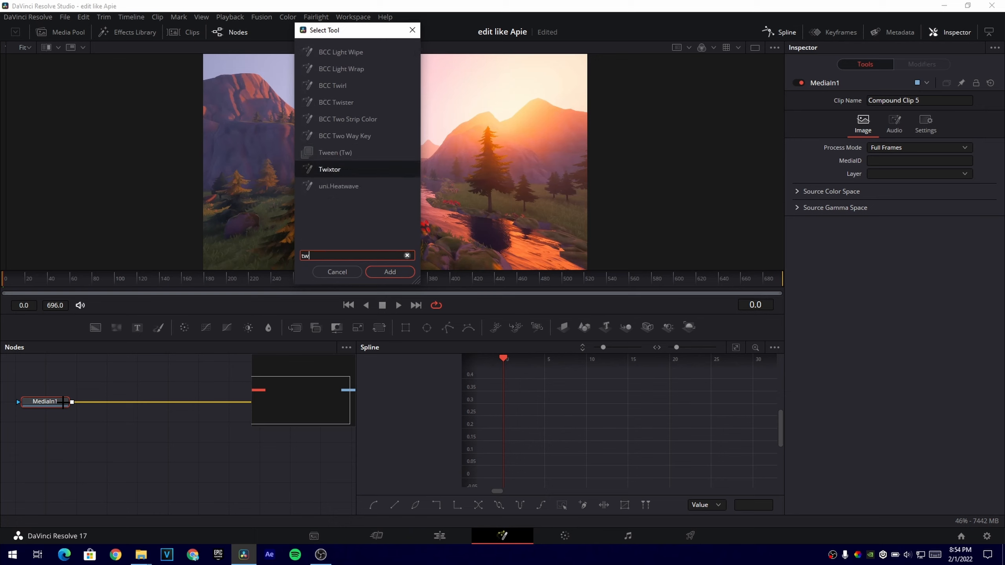
{"action": "key", "text": "Return"}
{"action": "left_click", "coordinate": [230, 18]}
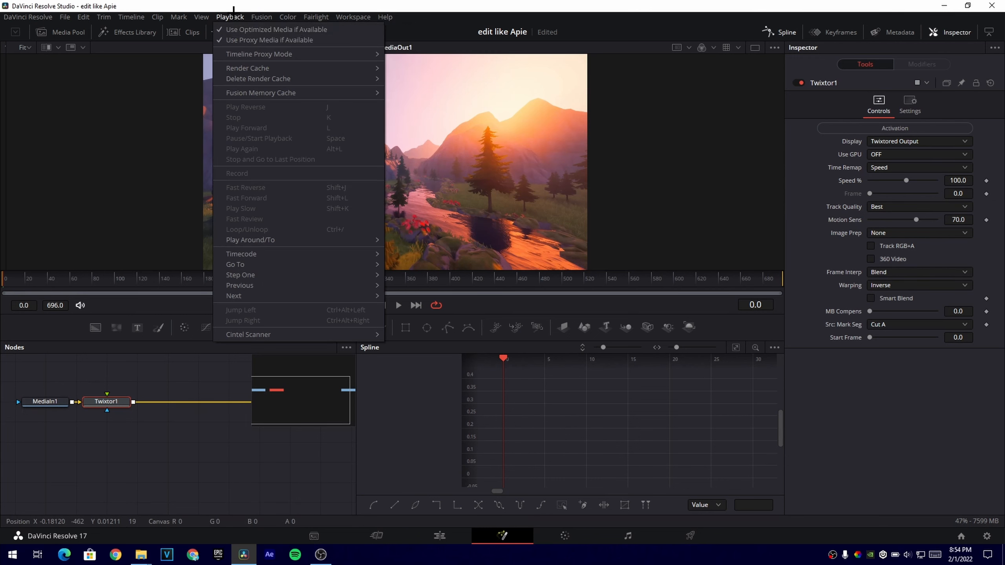
{"action": "left_click", "coordinate": [232, 18]}
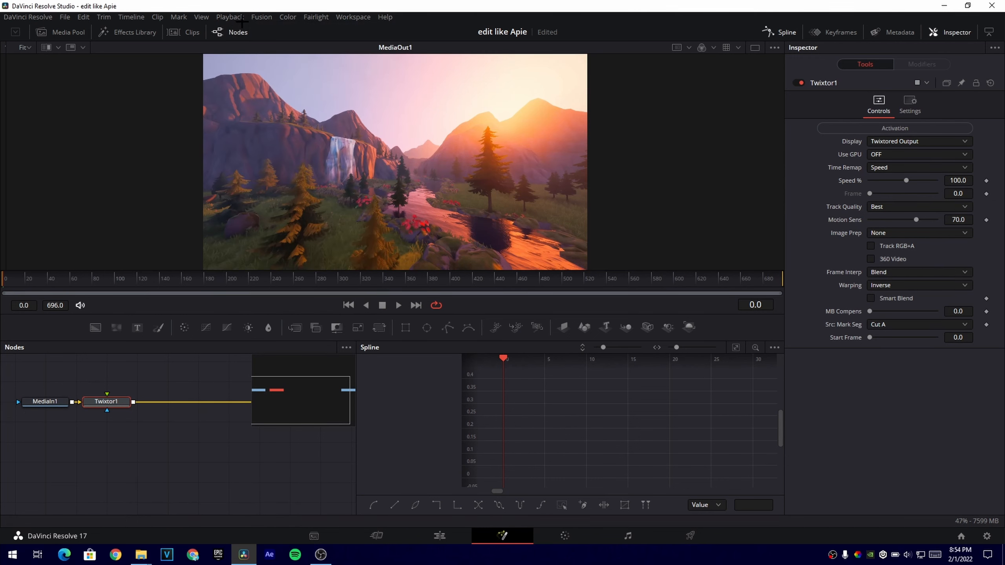
- Keyframe Twixtor's Speed % at 100 on frame 30, keeping no earlier keyframe
{"action": "left_click", "coordinate": [985, 180]}
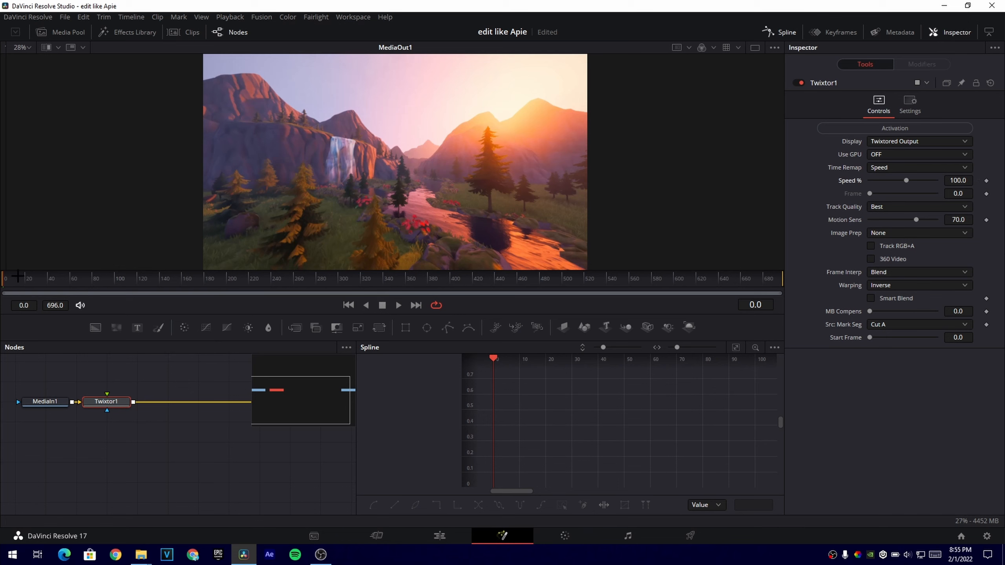
{"action": "key", "text": "Right"}
{"action": "key", "text": "Right"}
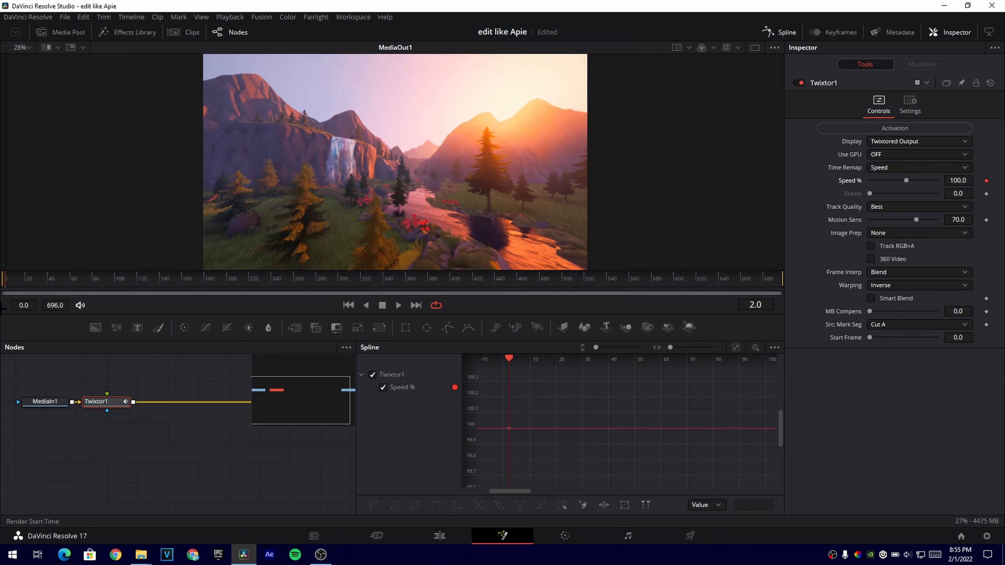
{"action": "left_click", "coordinate": [68, 279]}
{"action": "left_click_drag", "start_coordinate": [67, 296], "coordinate": [37, 302]}
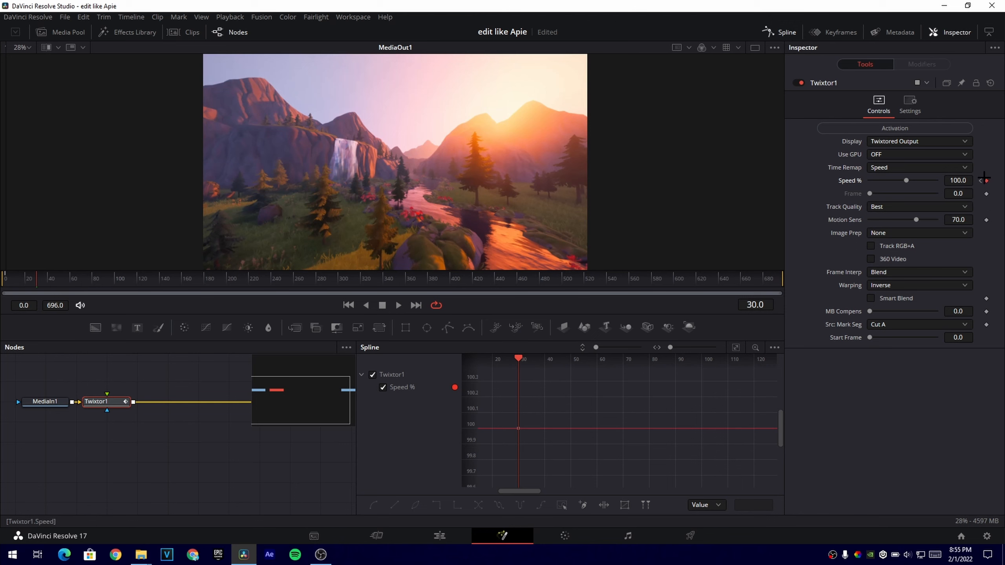
{"action": "left_click", "coordinate": [983, 180]}
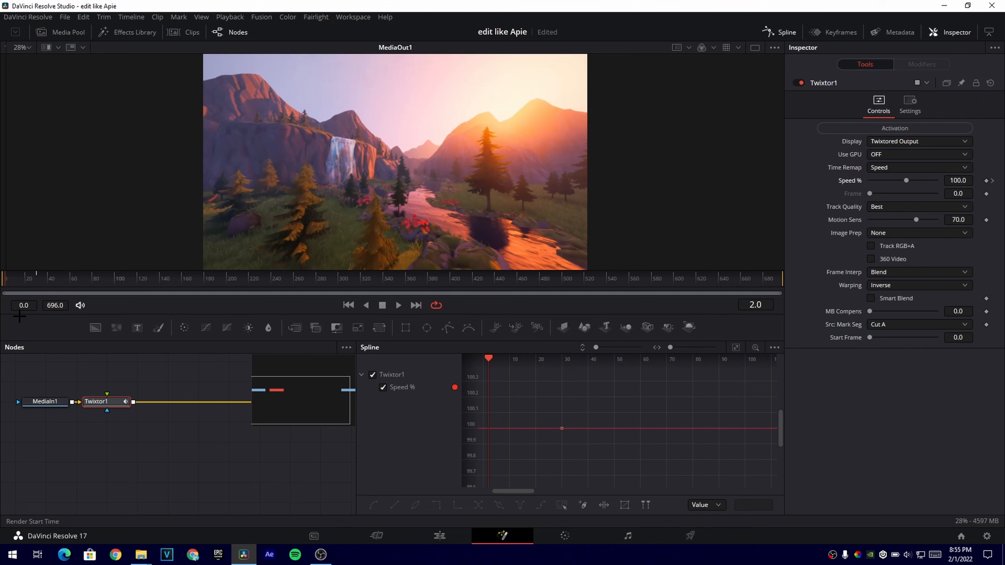
- Set Twixtor's Speed % to 700 at frame 0 and fit the speed curve in the spline view
{"action": "left_click", "coordinate": [4, 282]}
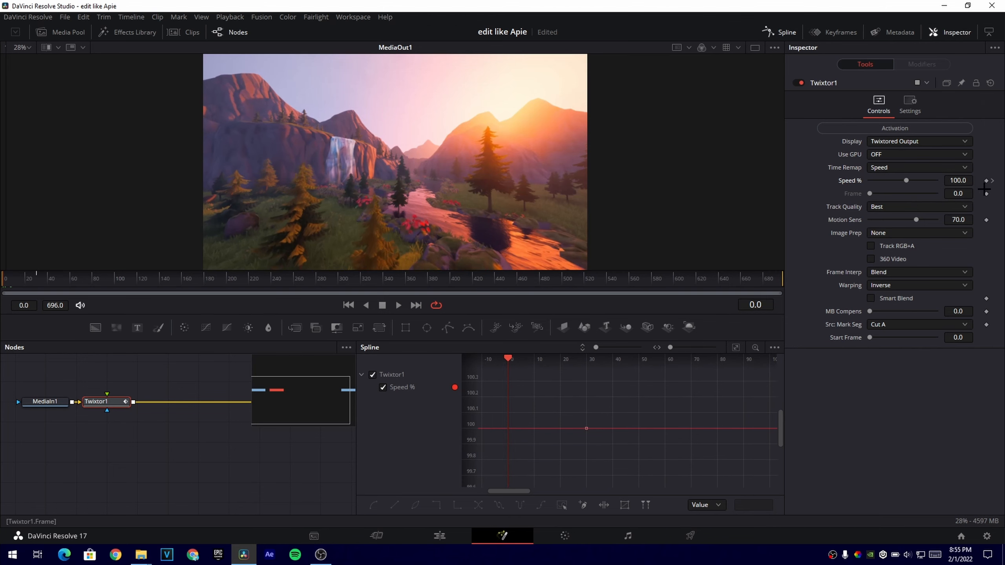
{"action": "left_click", "coordinate": [953, 181]}
{"action": "type", "text": "700"}
{"action": "key", "text": "Return"}
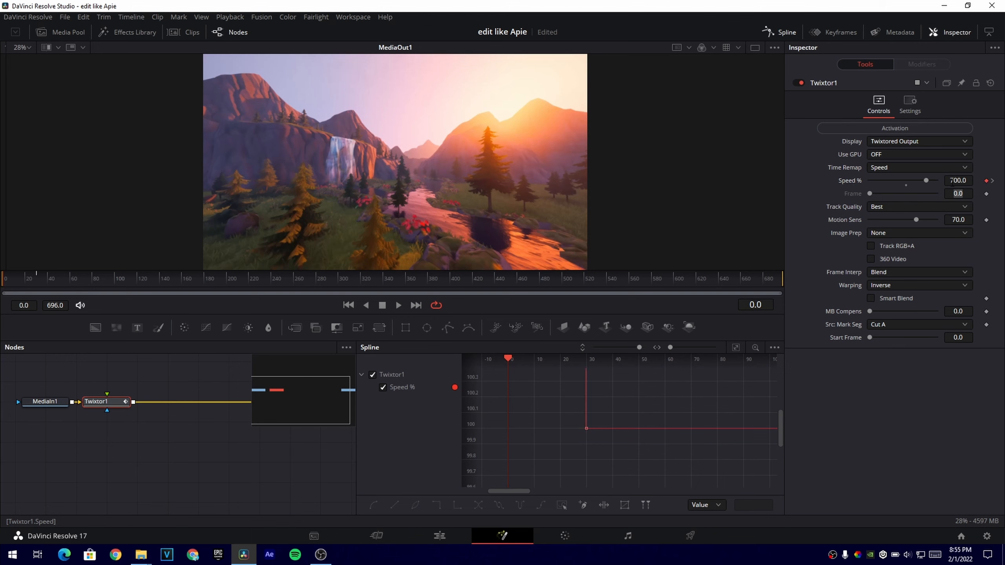
{"action": "left_click", "coordinate": [733, 347]}
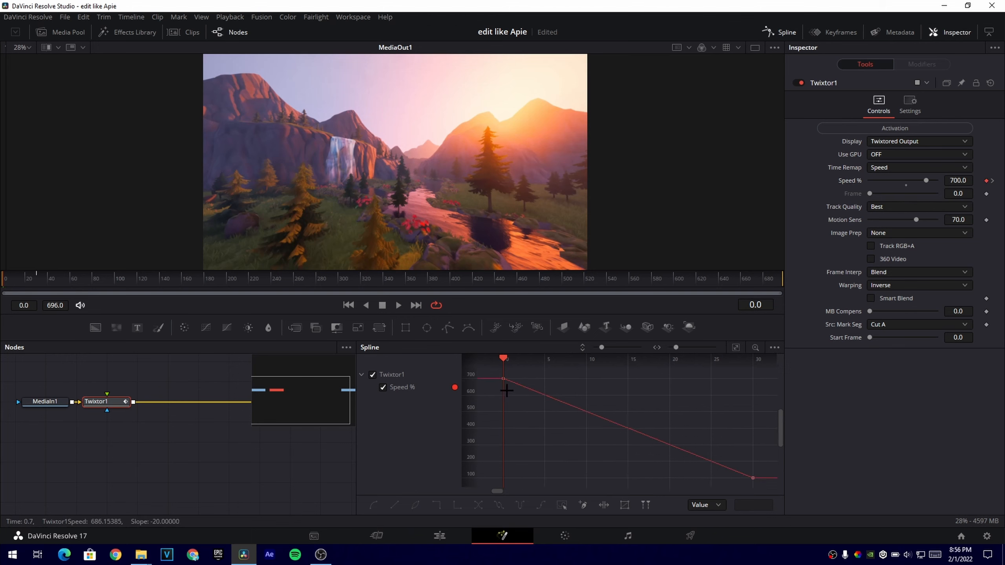
{"action": "right_click", "coordinate": [502, 382]}
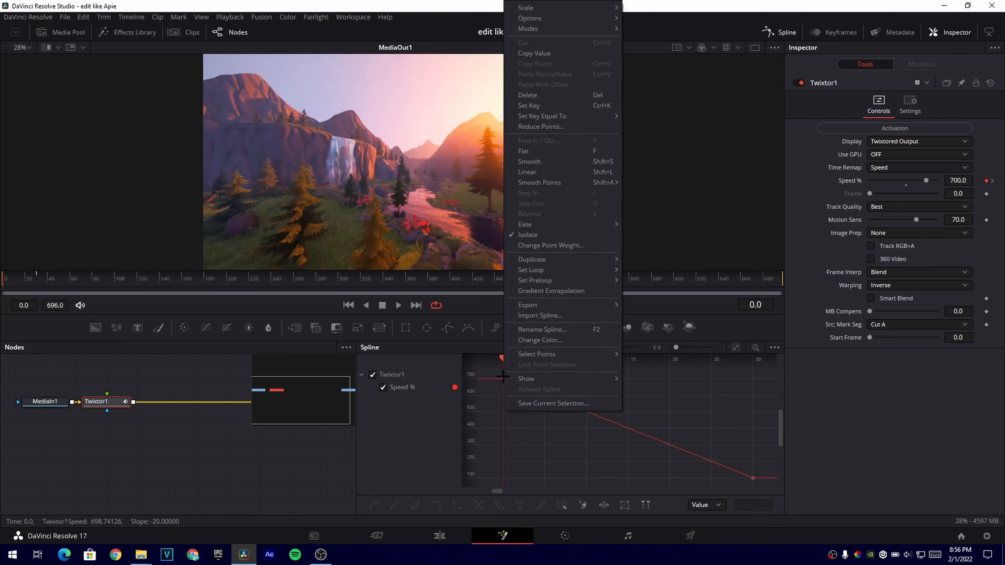
{"action": "left_click", "coordinate": [501, 383]}
{"action": "right_click", "coordinate": [502, 379]}
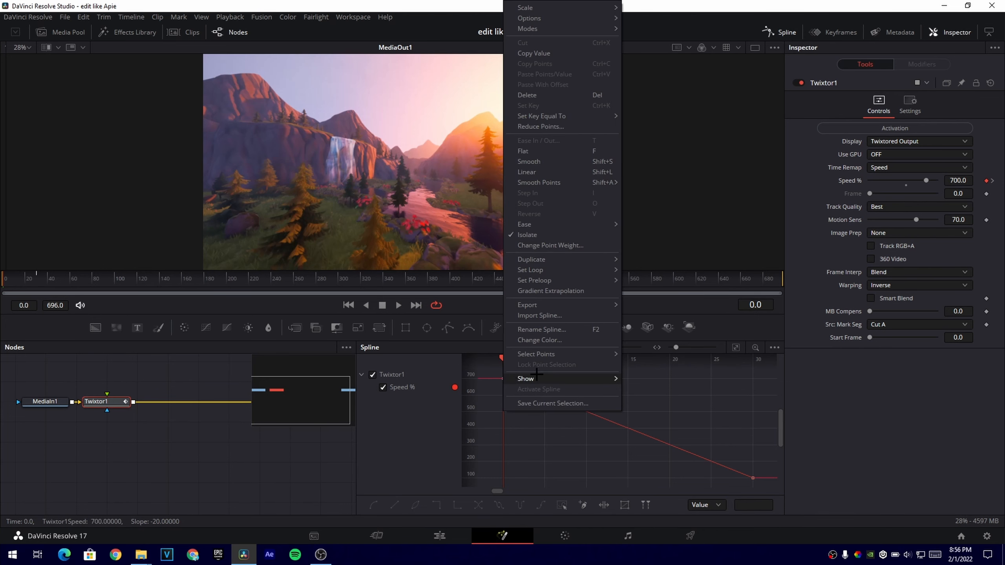
{"action": "left_click", "coordinate": [625, 263]}
{"action": "left_click", "coordinate": [785, 32]}
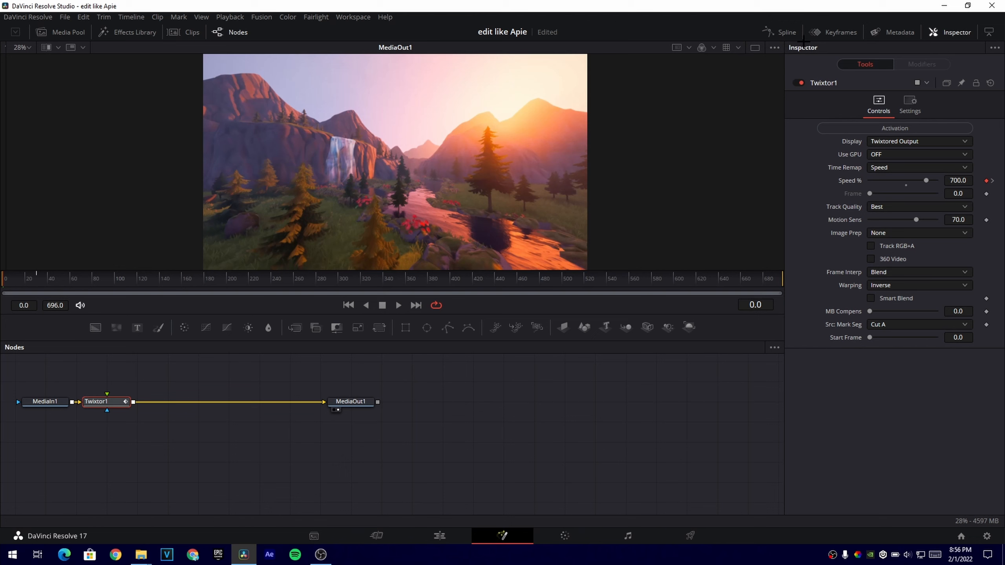
{"action": "left_click", "coordinate": [784, 29]}
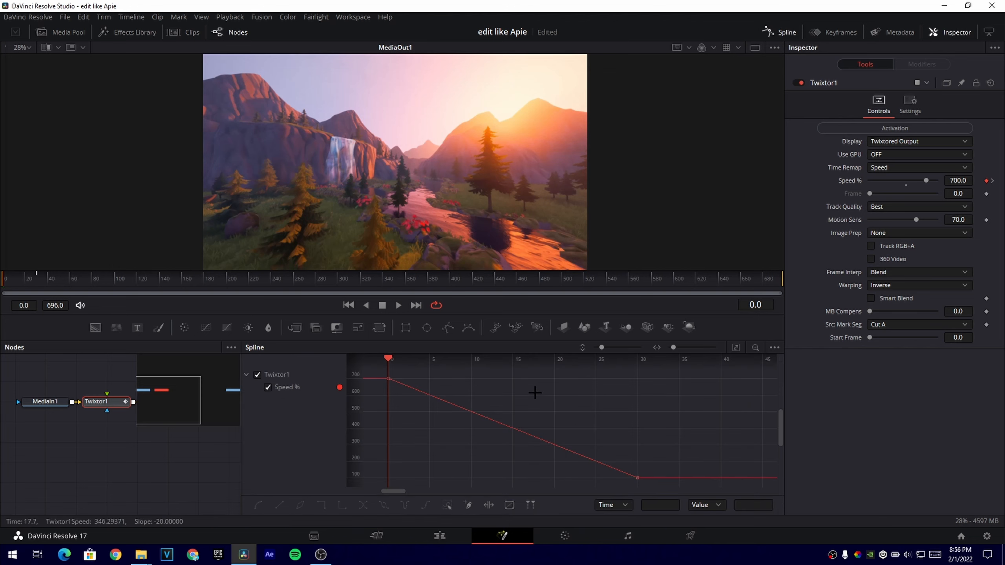
{"action": "left_click", "coordinate": [774, 24]}
{"action": "left_click", "coordinate": [769, 31]}
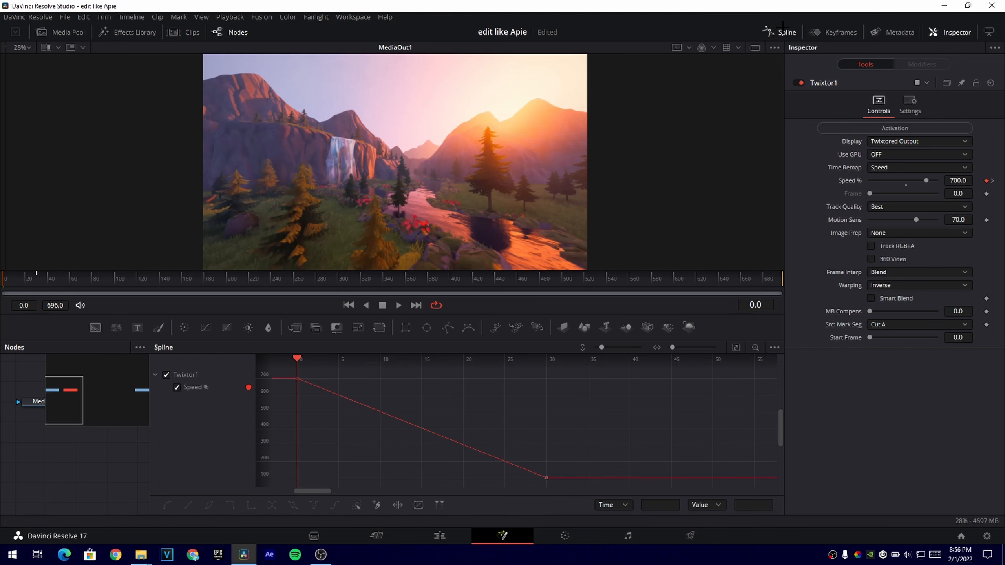
- Import "spline for twixtor.spl" from the Desktop folder "Cinematic Intro Tutorial by NiktoFN" onto the Speed % curve and fit the curve in view
{"action": "right_click", "coordinate": [297, 378]}
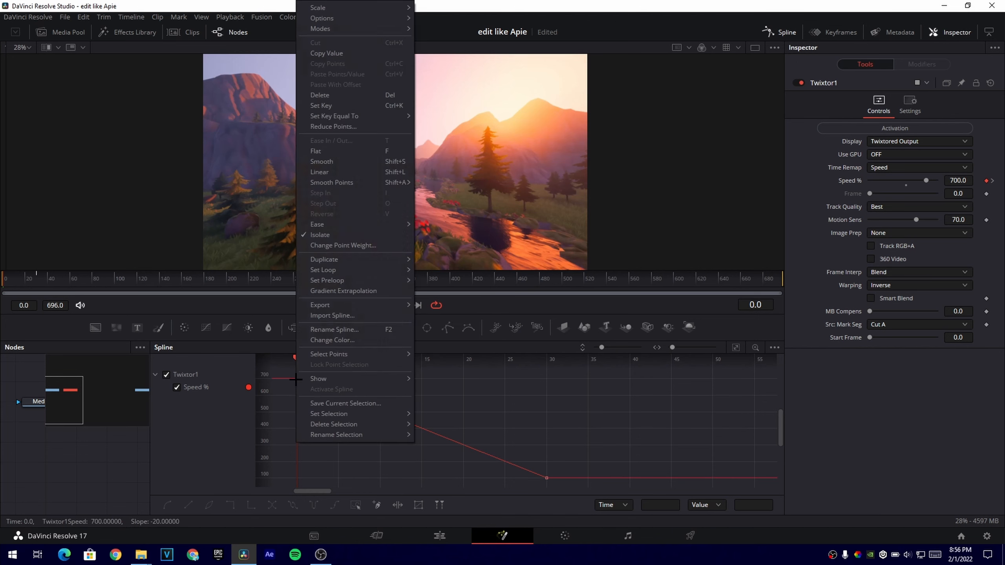
{"action": "left_click", "coordinate": [329, 315]}
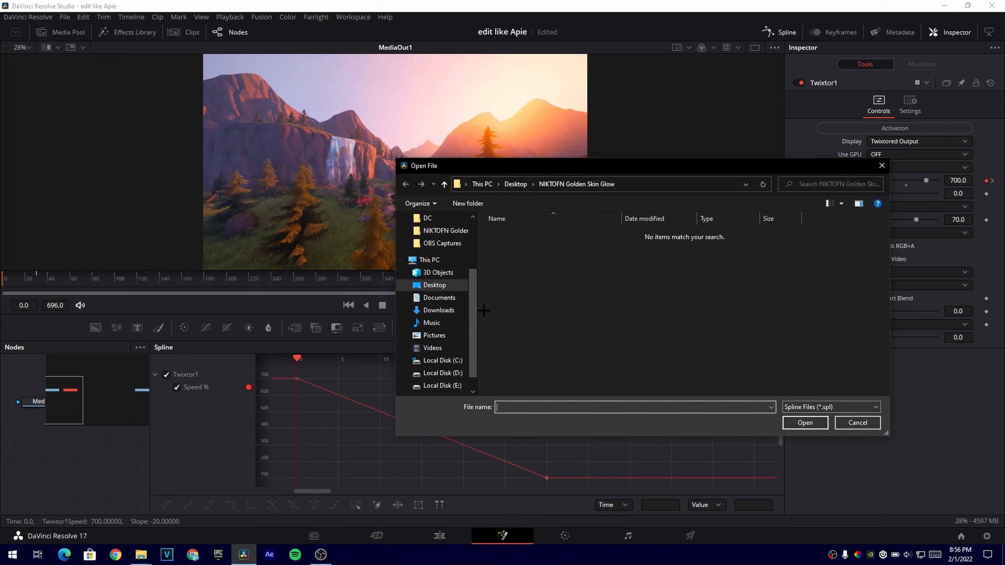
{"action": "left_click", "coordinate": [448, 285]}
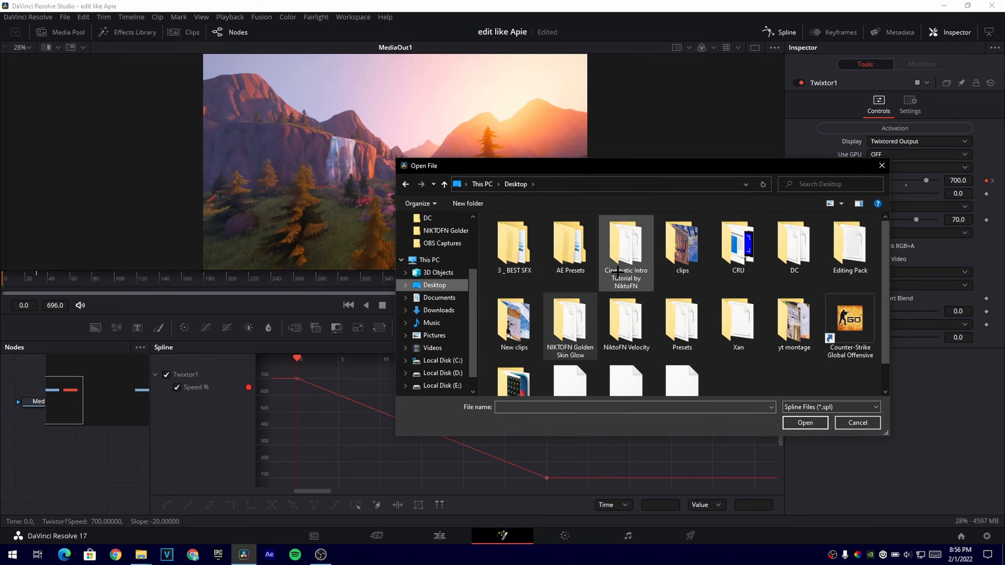
{"action": "double_click", "coordinate": [626, 257]}
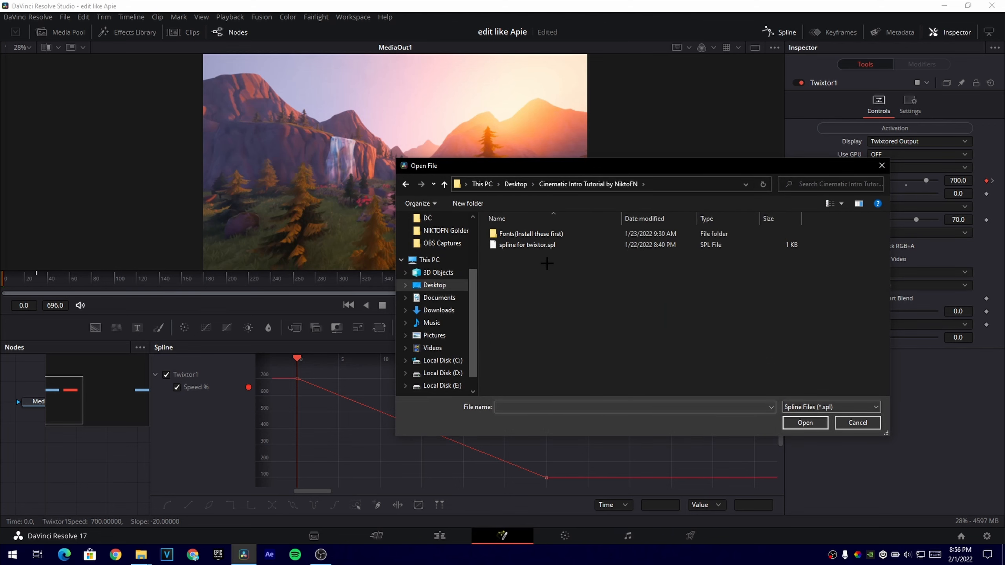
{"action": "double_click", "coordinate": [529, 245]}
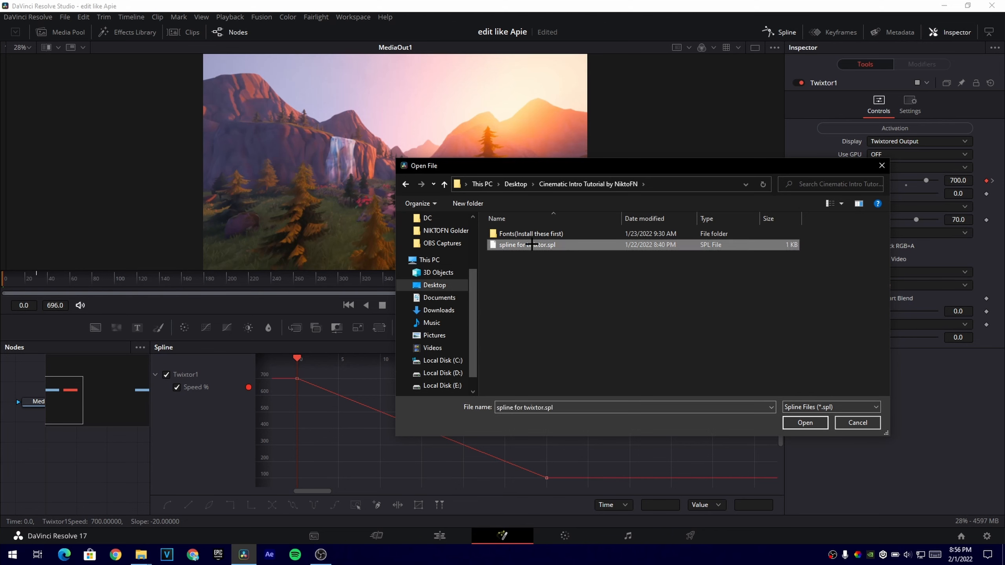
{"action": "left_click", "coordinate": [735, 347]}
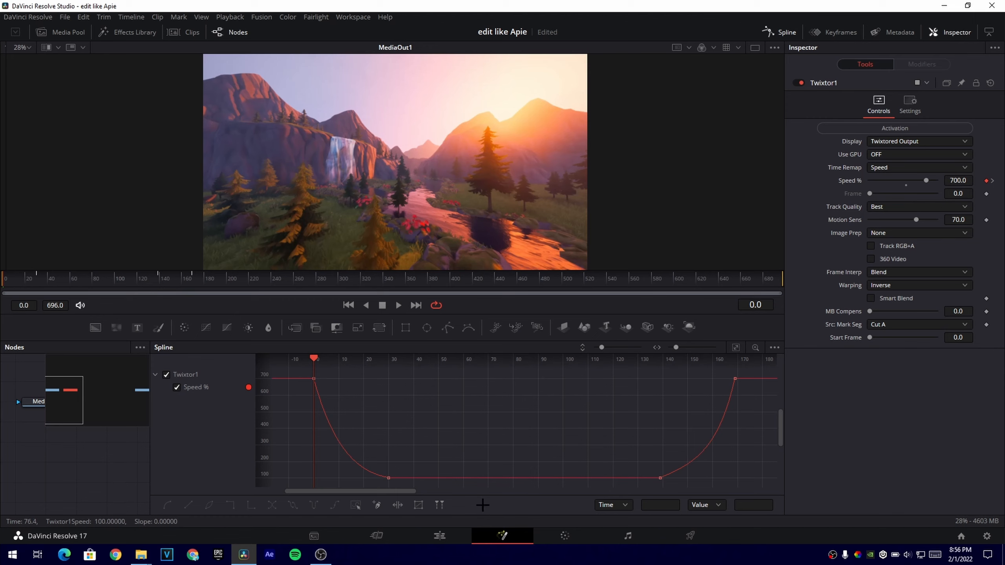
- Trim the end of the compound clip on the edit timeline to the first music marker and reopen the clip in Fusion
{"action": "left_click", "coordinate": [440, 536]}
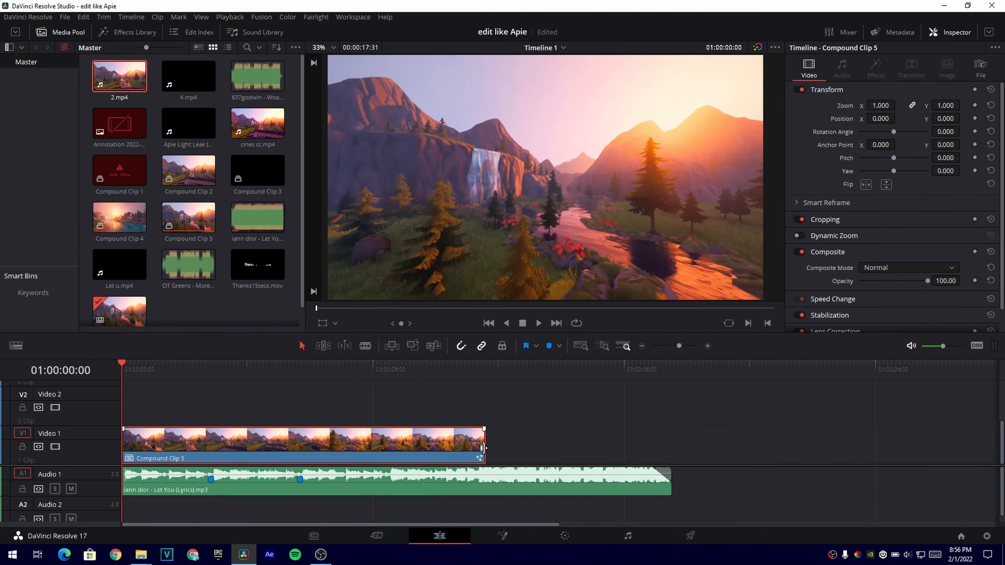
{"action": "left_click_drag", "start_coordinate": [482, 448], "coordinate": [209, 448]}
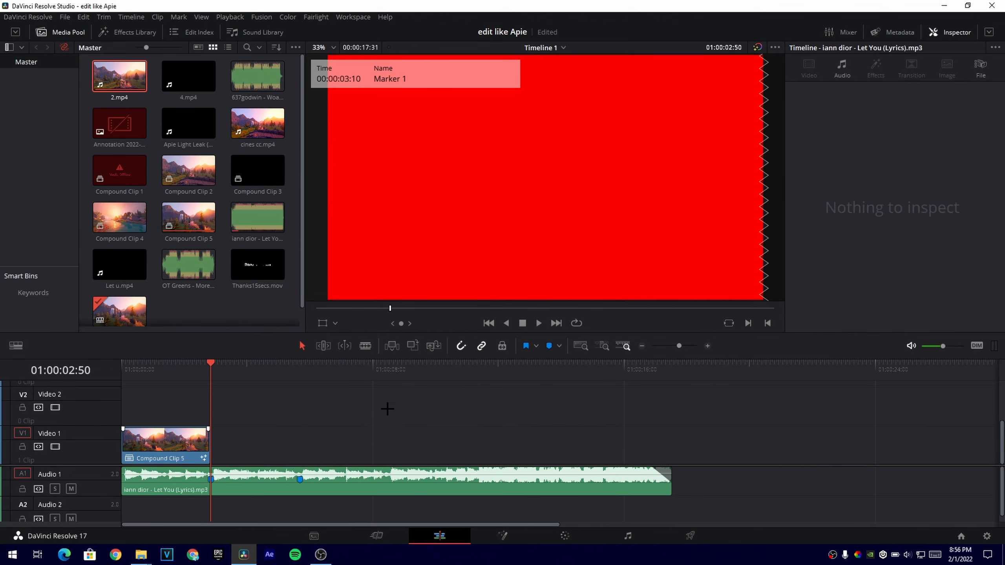
{"action": "left_click", "coordinate": [150, 360]}
{"action": "left_click", "coordinate": [502, 536]}
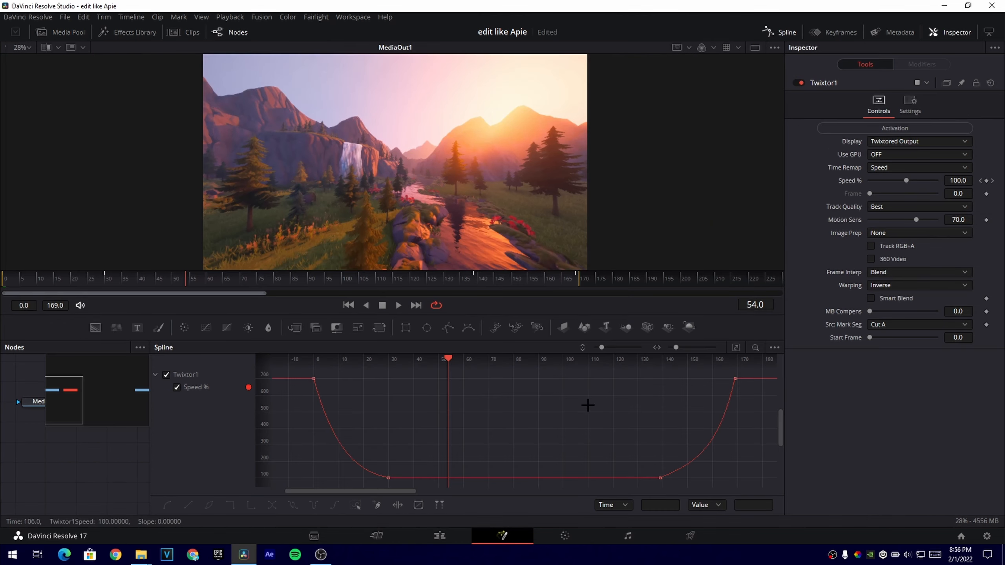
- Shift the last two Speed % keyframes together to earlier frames, keeping their values, so the final one sits on frame 165
{"action": "left_click_drag", "start_coordinate": [655, 279], "coordinate": [474, 297]}
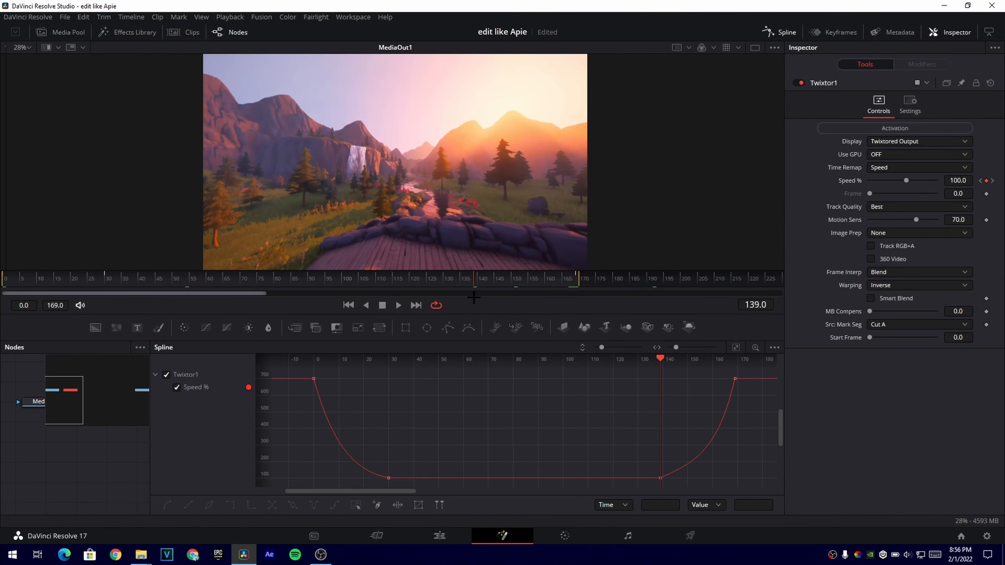
{"action": "left_click_drag", "start_coordinate": [652, 482], "coordinate": [743, 367]}
{"action": "left_click_drag", "start_coordinate": [692, 397], "coordinate": [526, 394]}
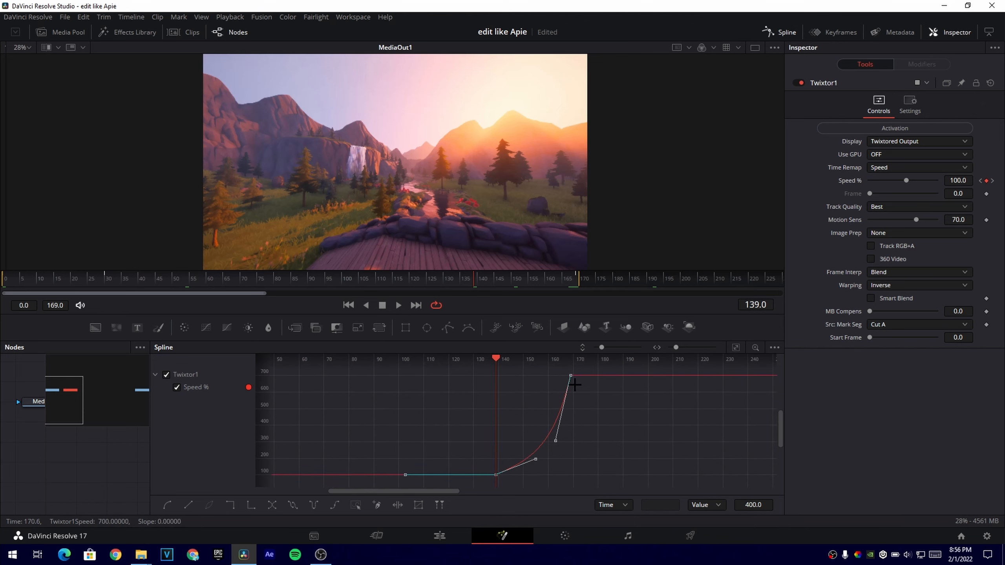
{"action": "left_click_drag", "start_coordinate": [570, 376], "coordinate": [509, 384]}
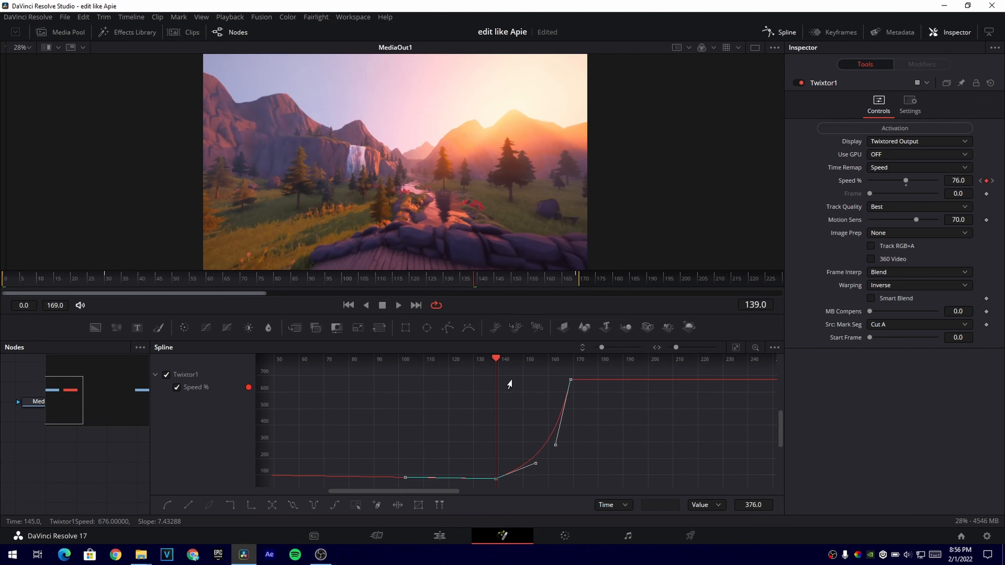
{"action": "key", "text": "ctrl+z"}
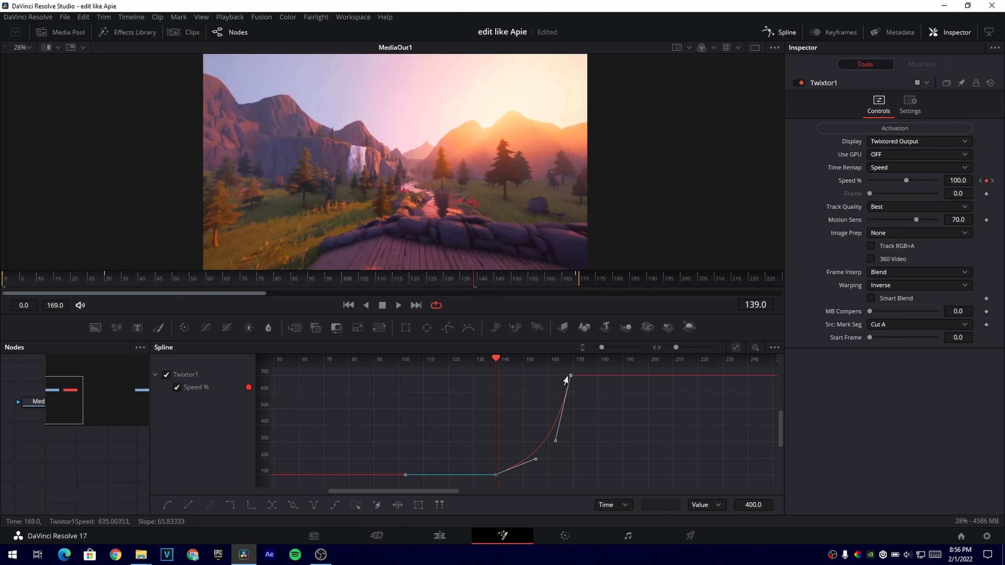
{"action": "left_click_drag", "start_coordinate": [476, 286], "coordinate": [562, 286]}
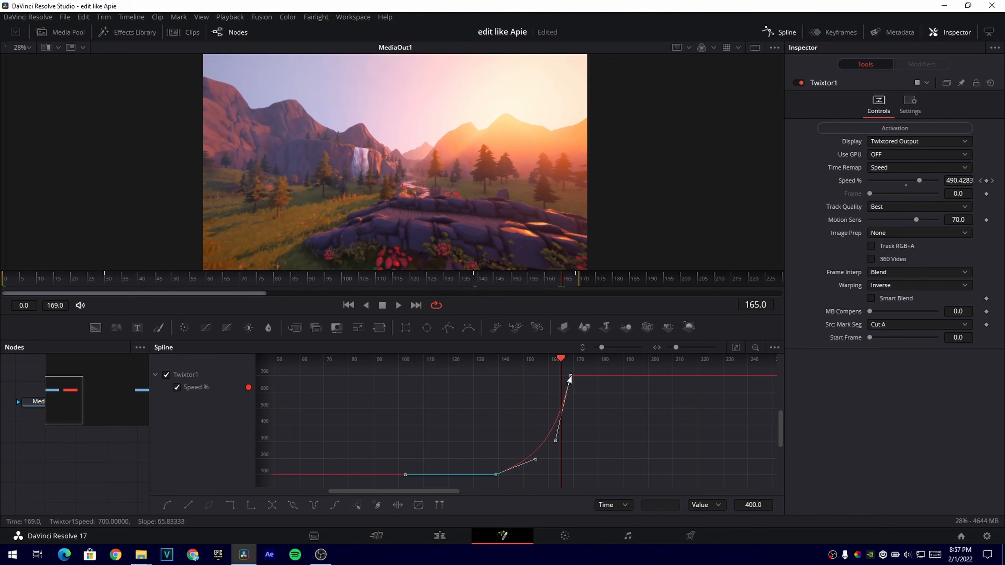
{"action": "left_click_drag", "start_coordinate": [569, 380], "coordinate": [559, 383]}
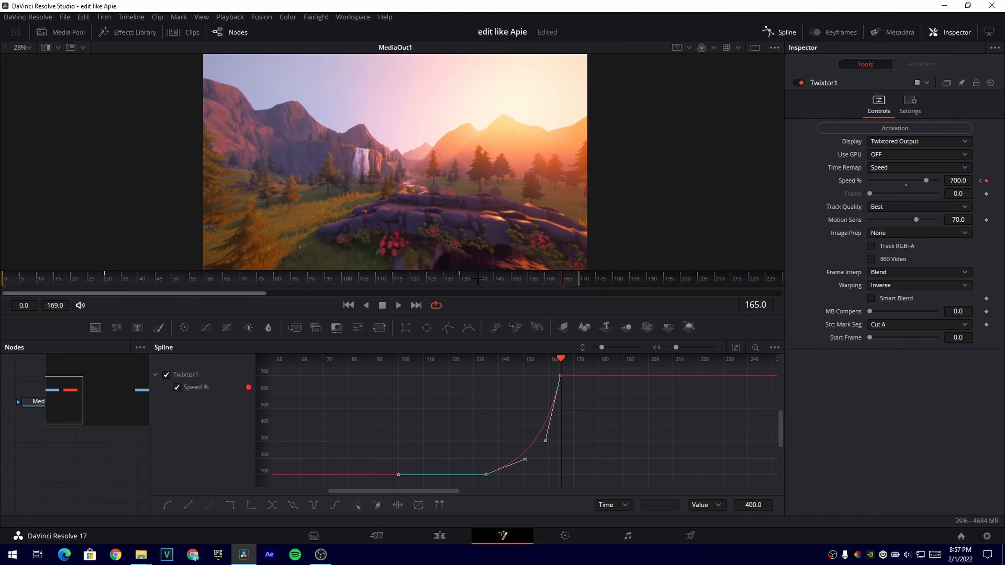
{"action": "left_click_drag", "start_coordinate": [459, 283], "coordinate": [459, 353]}
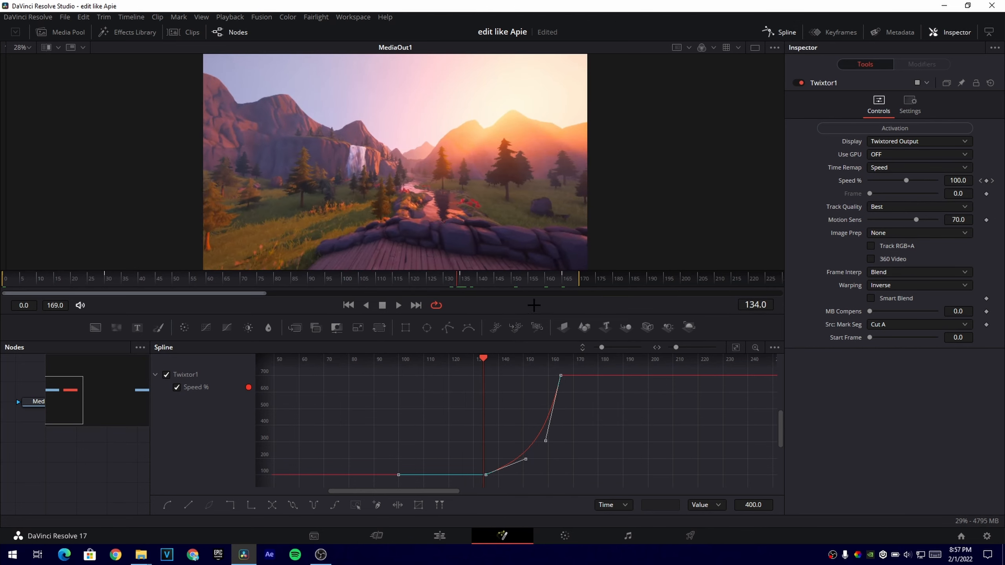
{"action": "left_click", "coordinate": [562, 284]}
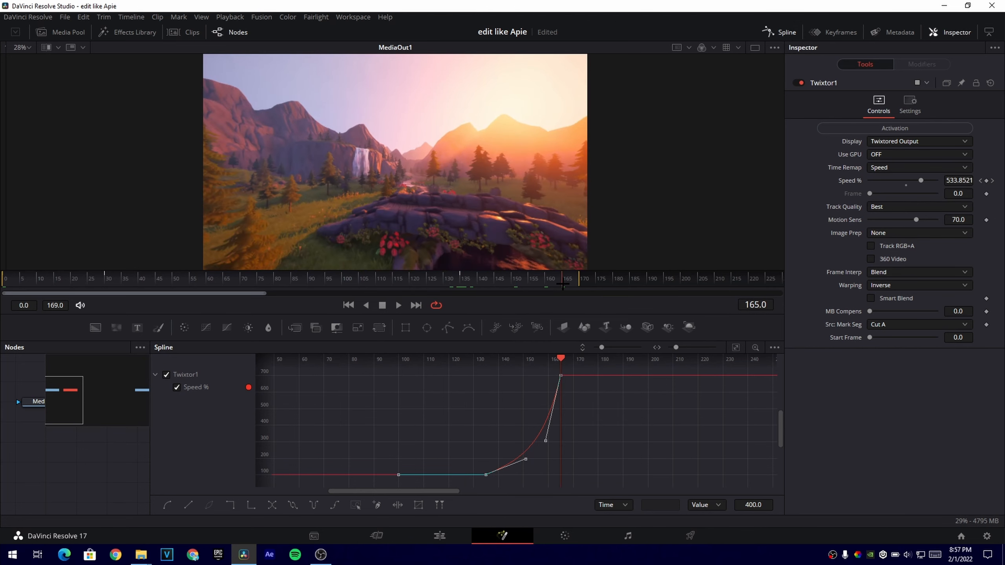
{"action": "left_click", "coordinate": [481, 409]}
- Check the retimed compound clip on the edit timeline and return the playhead to 01:00:00:00
{"action": "left_click", "coordinate": [439, 535]}
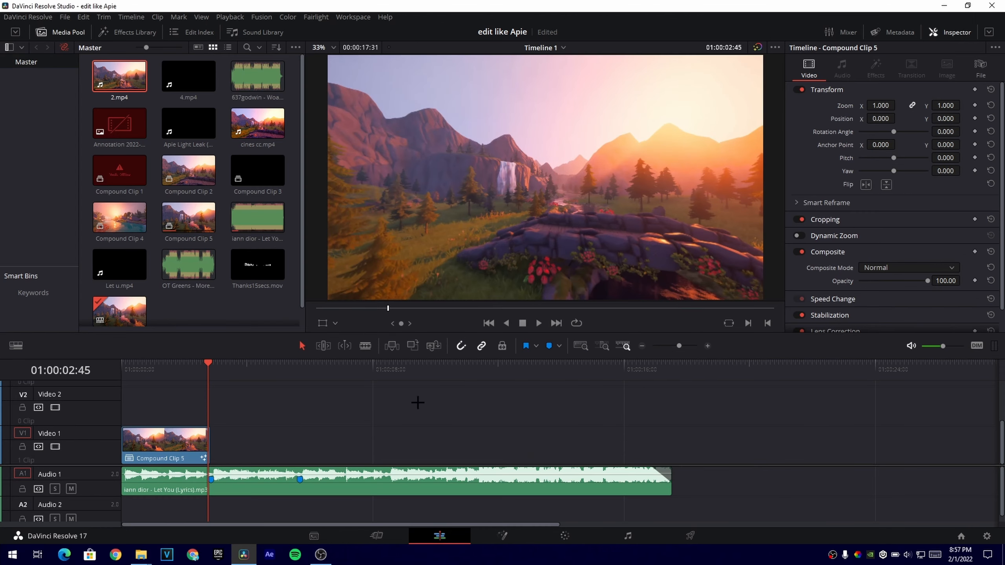
{"action": "left_click", "coordinate": [141, 365]}
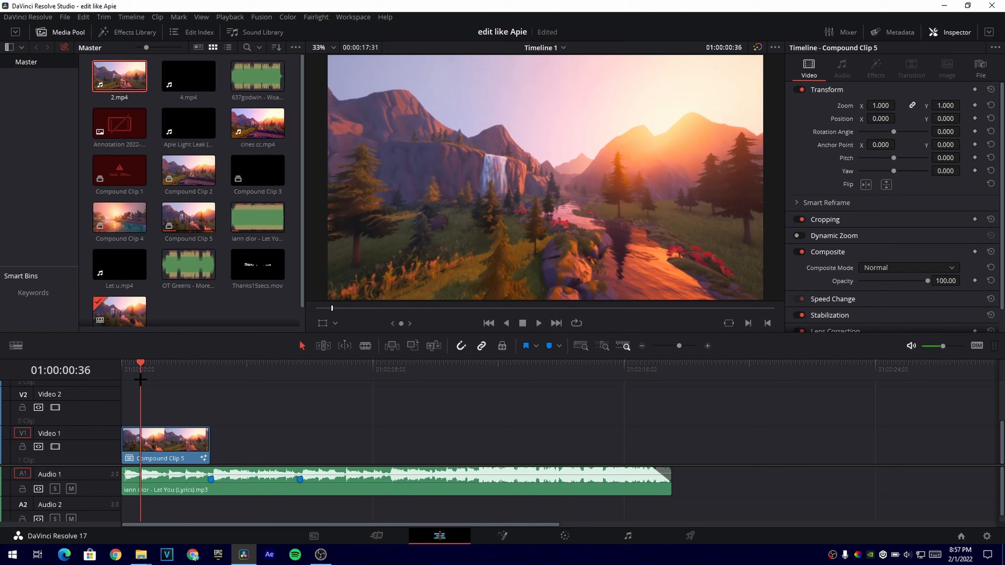
{"action": "left_click", "coordinate": [181, 415]}
{"action": "left_click_drag", "start_coordinate": [138, 369], "coordinate": [123, 403]}
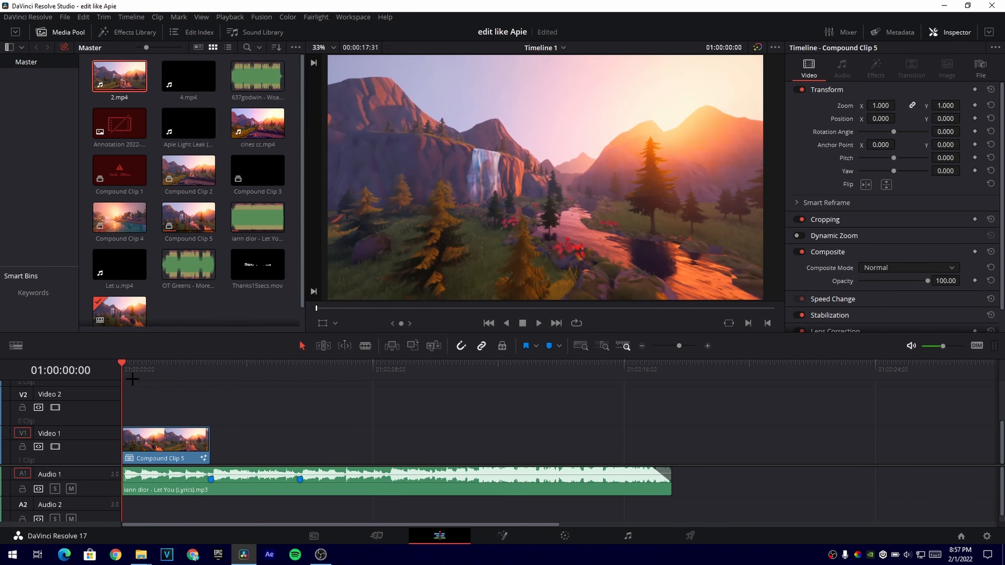
- Open the effects library and list the Toolbox effects
{"action": "left_click", "coordinate": [126, 33]}
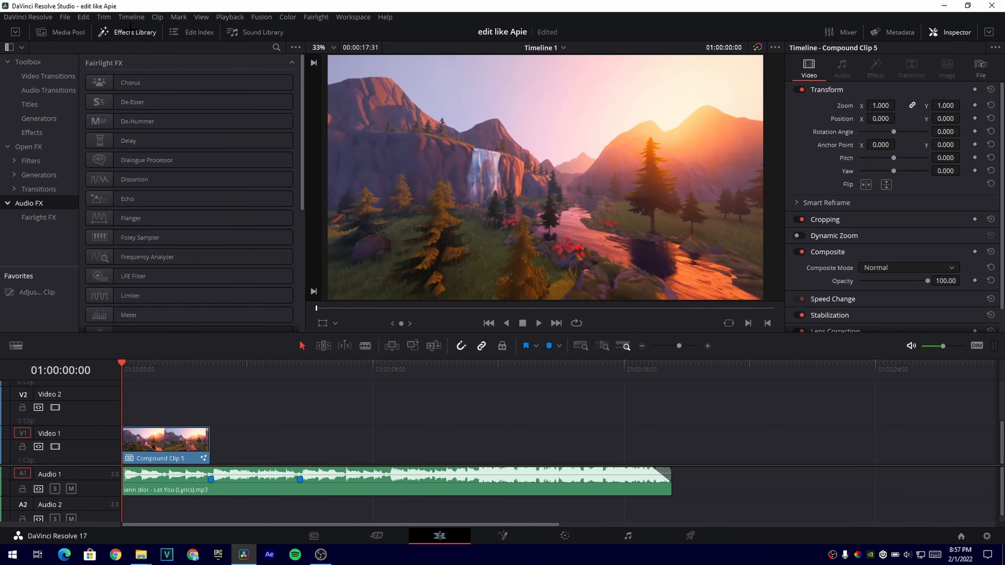
{"action": "left_click", "coordinate": [120, 38]}
{"action": "left_click", "coordinate": [132, 33]}
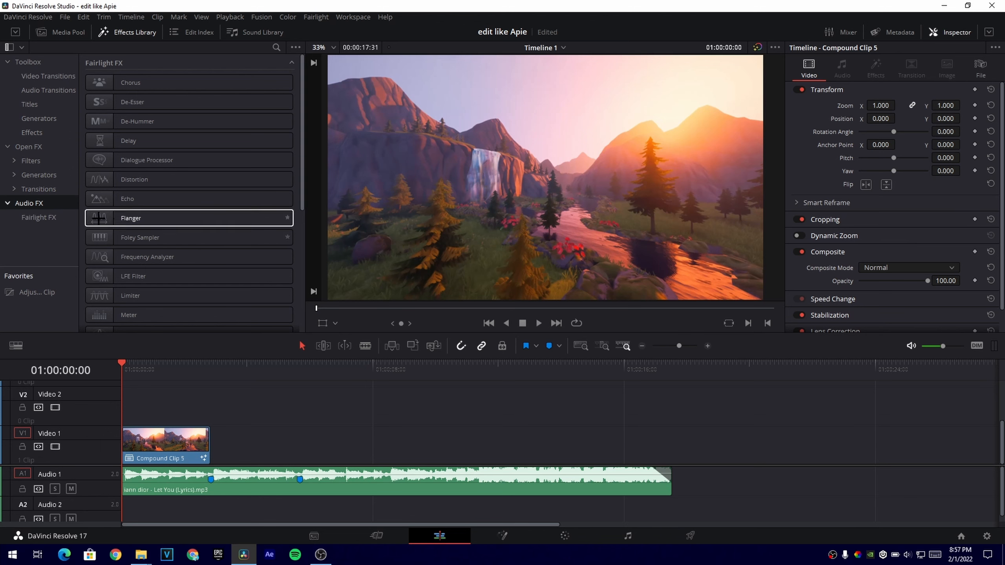
{"action": "left_click", "coordinate": [30, 147]}
{"action": "left_click", "coordinate": [40, 133]}
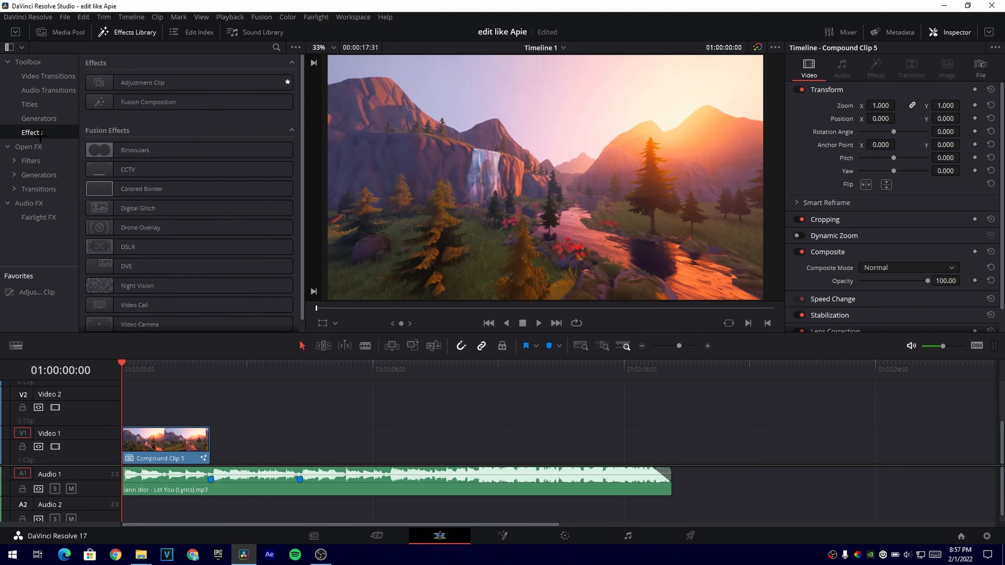
{"action": "left_click", "coordinate": [127, 32]}
{"action": "left_click", "coordinate": [127, 33]}
{"action": "double_click", "coordinate": [152, 83]}
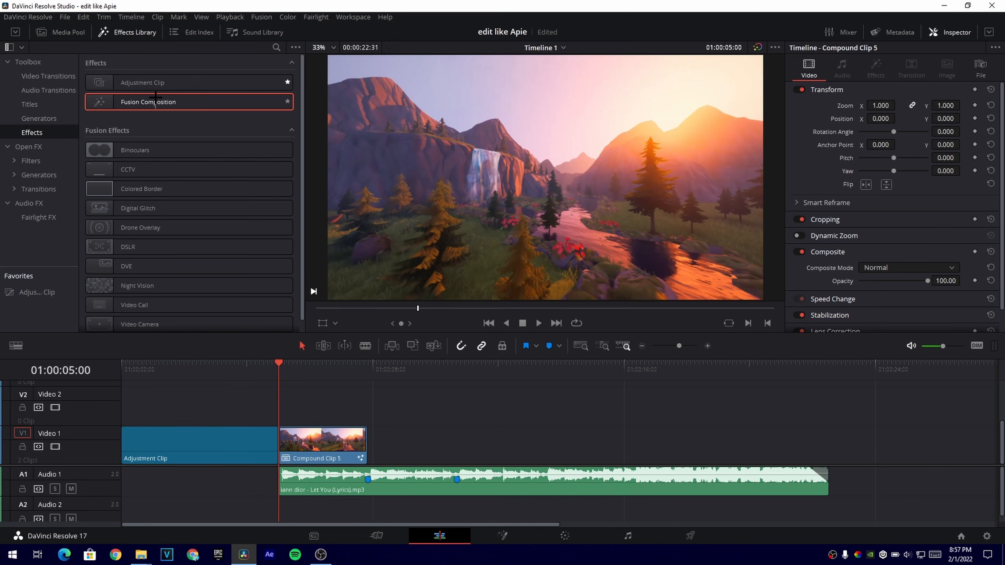
{"action": "left_click", "coordinate": [190, 440]}
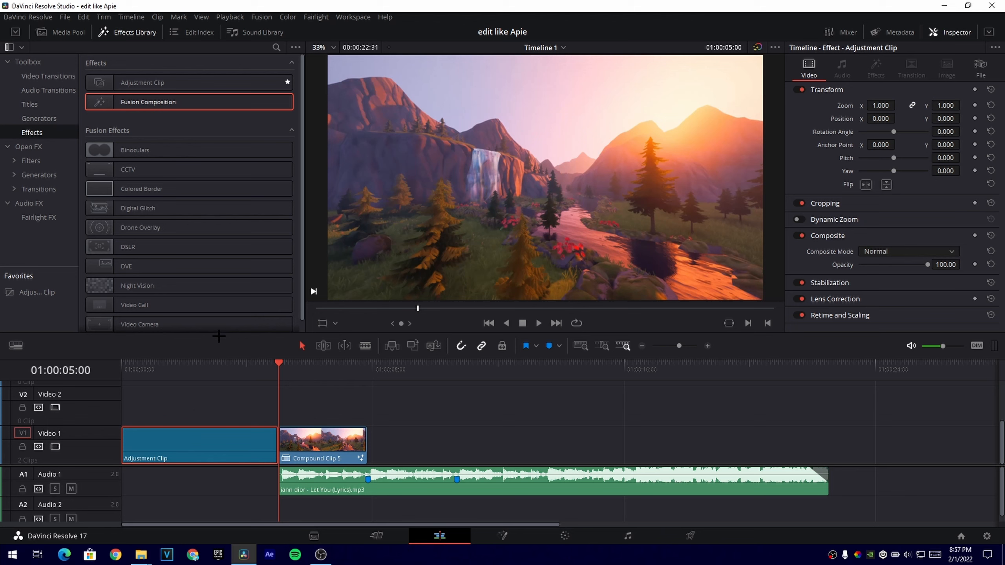
{"action": "key", "text": "BackSpace"}
- Add a Fusion Composition on Video 2 above the compound clip, trimmed to the clip's length, and open it in Fusion
{"action": "left_click_drag", "start_coordinate": [145, 101], "coordinate": [282, 418]}
{"action": "left_click_drag", "start_coordinate": [431, 410], "coordinate": [365, 410]}
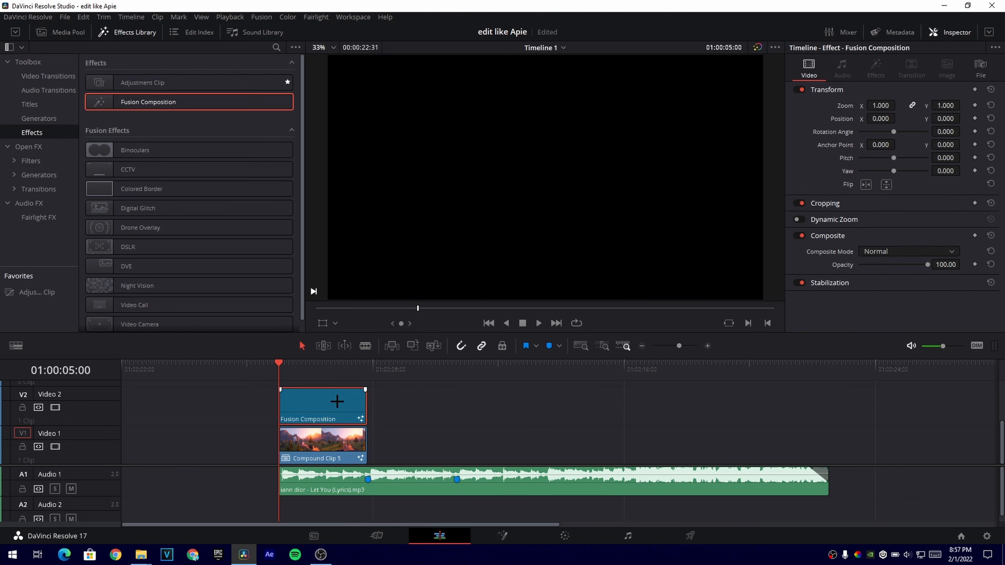
{"action": "left_click", "coordinate": [311, 368]}
{"action": "left_click", "coordinate": [499, 532]}
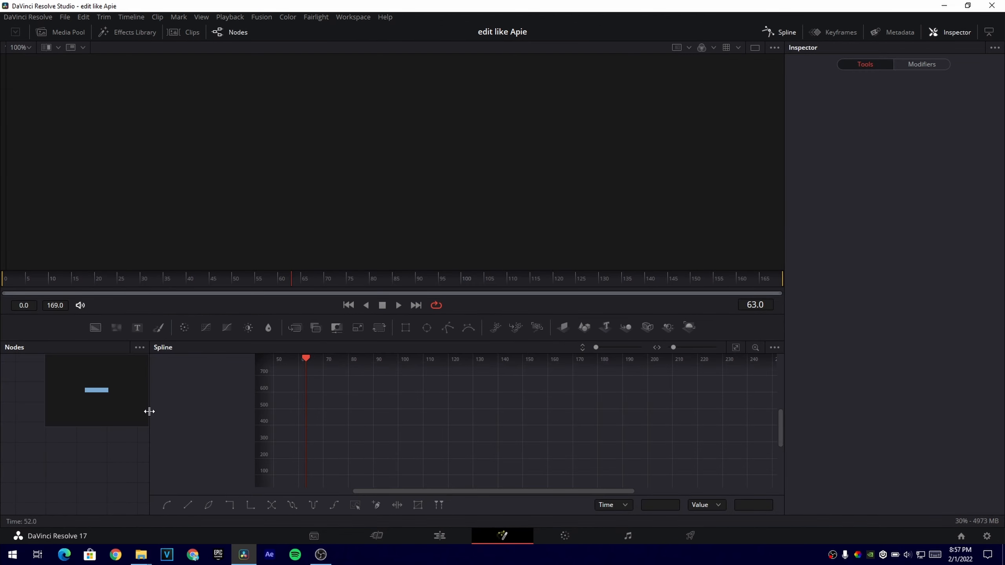
- Widen the node area at the expense of the spline view and move MediaOut1 further along to free up space
{"action": "left_click_drag", "start_coordinate": [149, 412], "coordinate": [434, 412]}
{"action": "left_click_drag", "start_coordinate": [277, 402], "coordinate": [369, 441]}
{"action": "left_click_drag", "start_coordinate": [441, 439], "coordinate": [569, 447]}
{"action": "left_click_drag", "start_coordinate": [351, 442], "coordinate": [443, 461]}
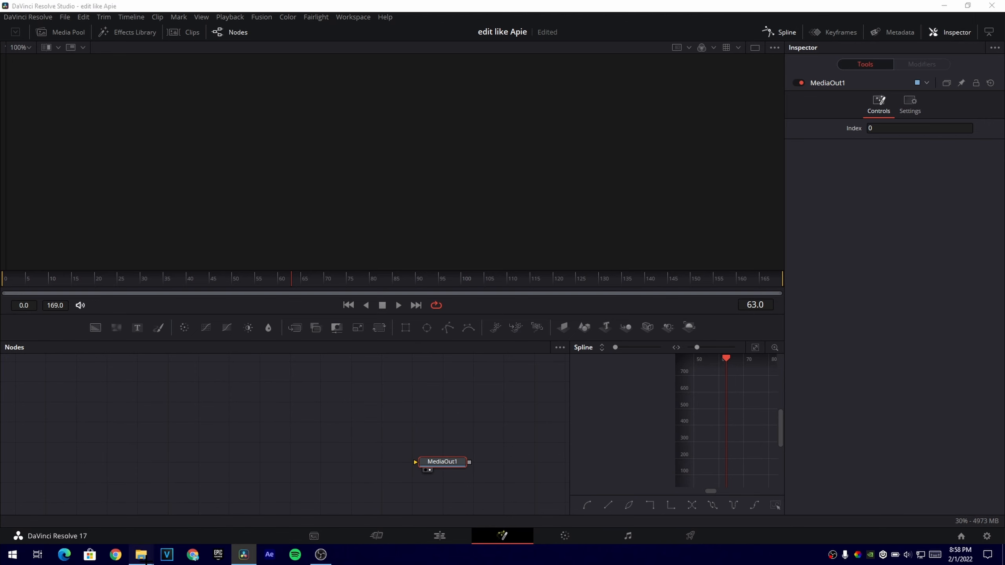
- Import Text.setting from the "Cinematic Intro Tutorial by NiktoFN" folder into the node graph
{"action": "mouse_move", "coordinate": [141, 554]}
{"action": "left_click", "coordinate": [102, 511]}
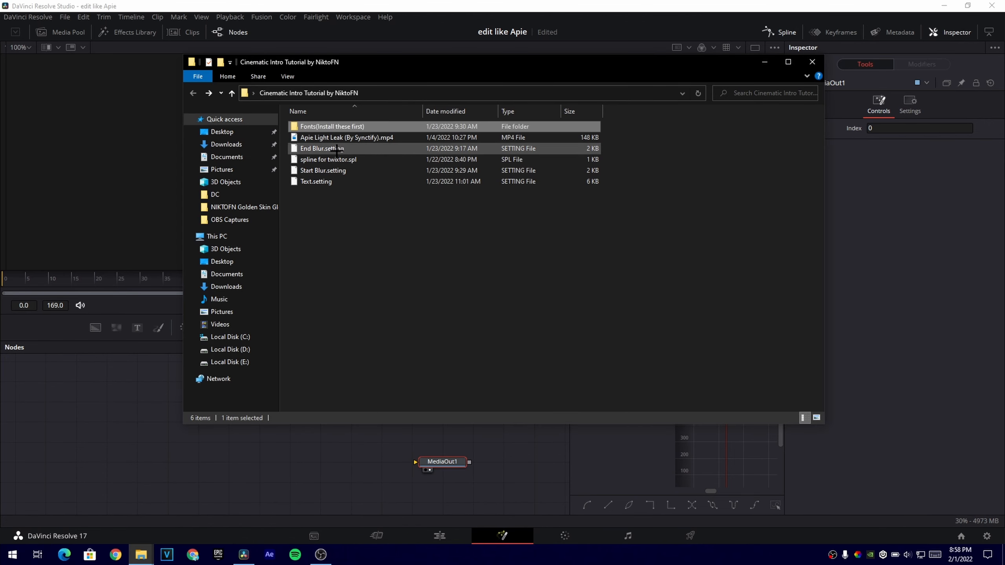
{"action": "left_click_drag", "start_coordinate": [303, 171], "coordinate": [99, 392]}
{"action": "left_click", "coordinate": [459, 456]}
{"action": "left_click_drag", "start_coordinate": [450, 448], "coordinate": [327, 448]}
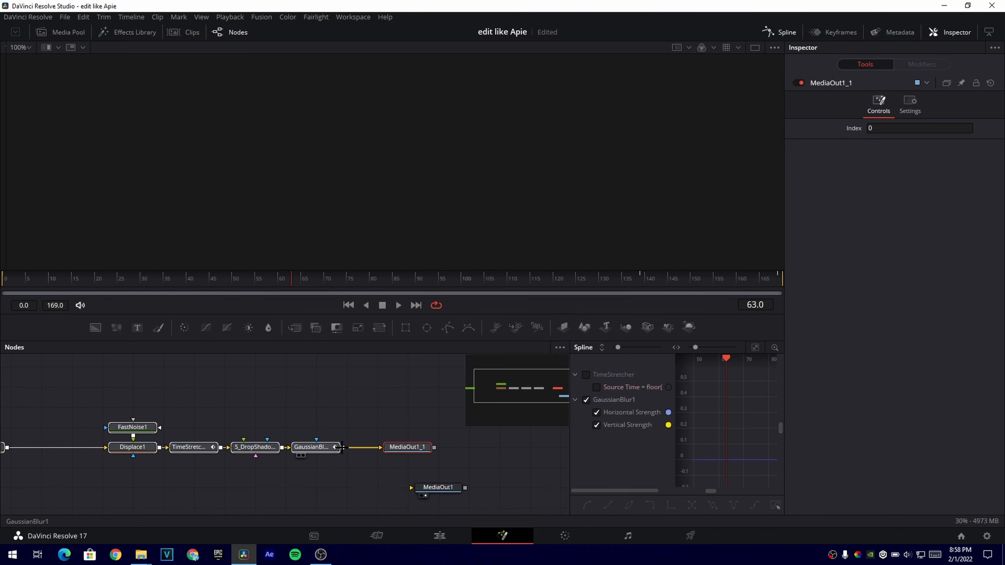
- Delete the original unconnected MediaOut1 node and show the imported MediaOut1_1 output in the viewer
{"action": "left_click", "coordinate": [444, 489]}
{"action": "key", "text": "Delete"}
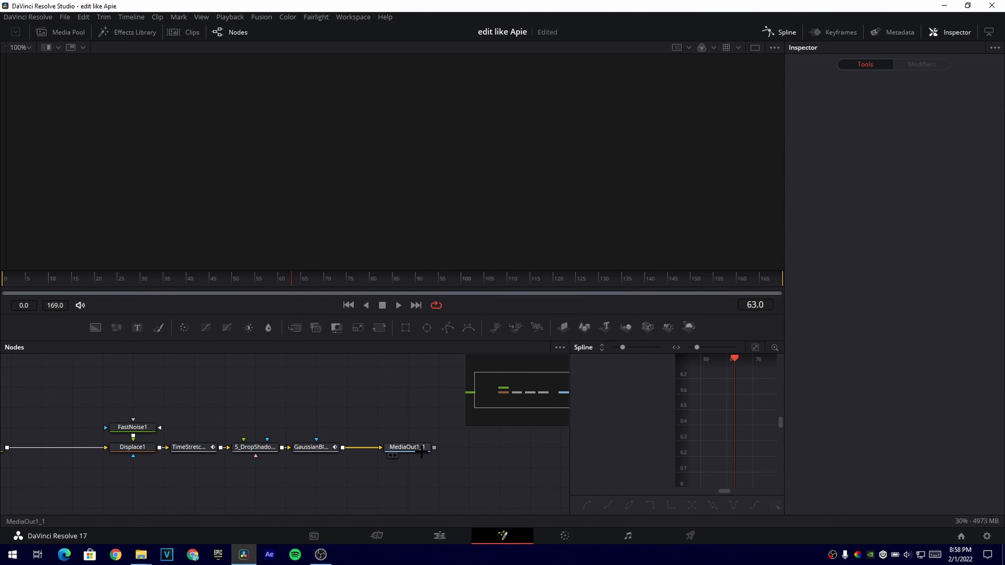
{"action": "left_click", "coordinate": [402, 449]}
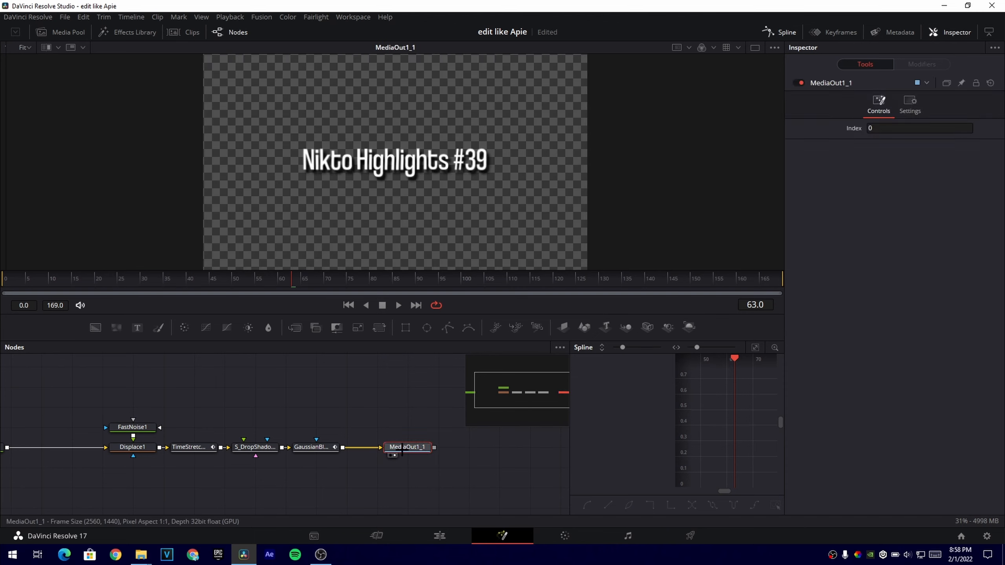
{"action": "key", "text": "2"}
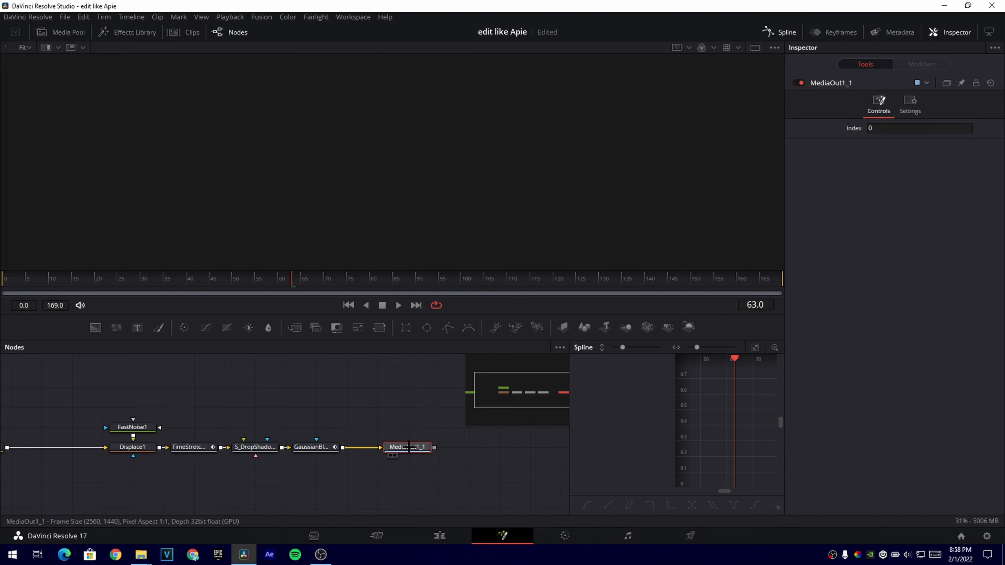
{"action": "key", "text": "2"}
- Examine the imported text node chain, including the Displace1, S_DropShadow1 and FastNoise1 nodes
{"action": "left_click_drag", "start_coordinate": [381, 435], "coordinate": [190, 441]}
{"action": "left_click", "coordinate": [143, 435]}
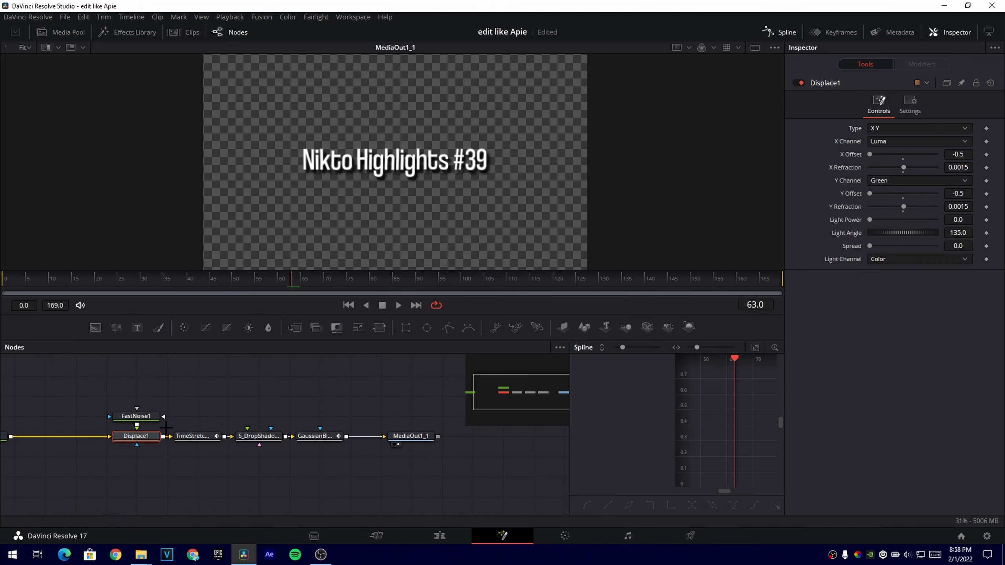
{"action": "left_click", "coordinate": [273, 435]}
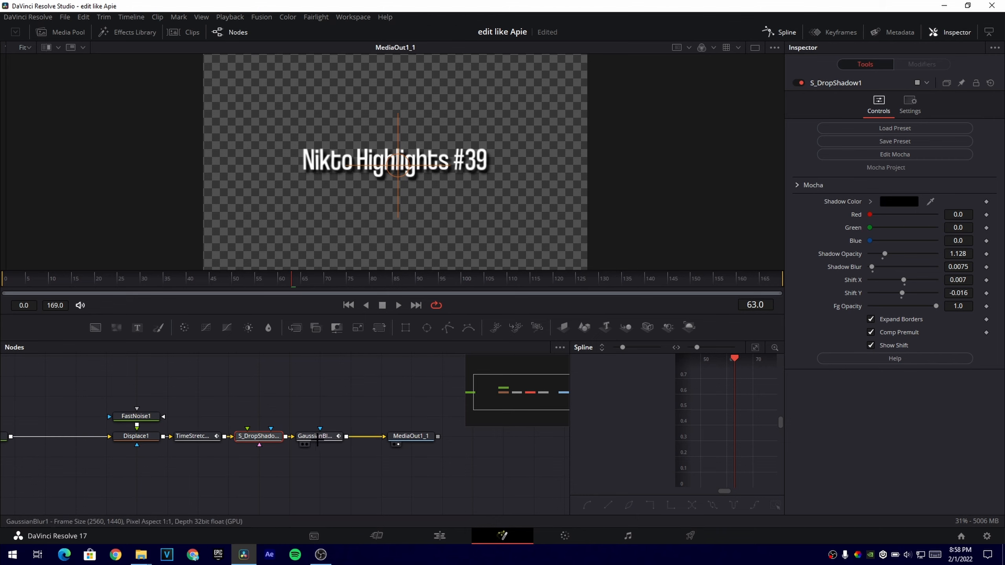
{"action": "mouse_move", "coordinate": [307, 439]}
{"action": "left_click_drag", "start_coordinate": [282, 387], "coordinate": [213, 364]}
{"action": "left_click_drag", "start_coordinate": [154, 388], "coordinate": [258, 416]}
{"action": "left_click_drag", "start_coordinate": [455, 415], "coordinate": [404, 419]}
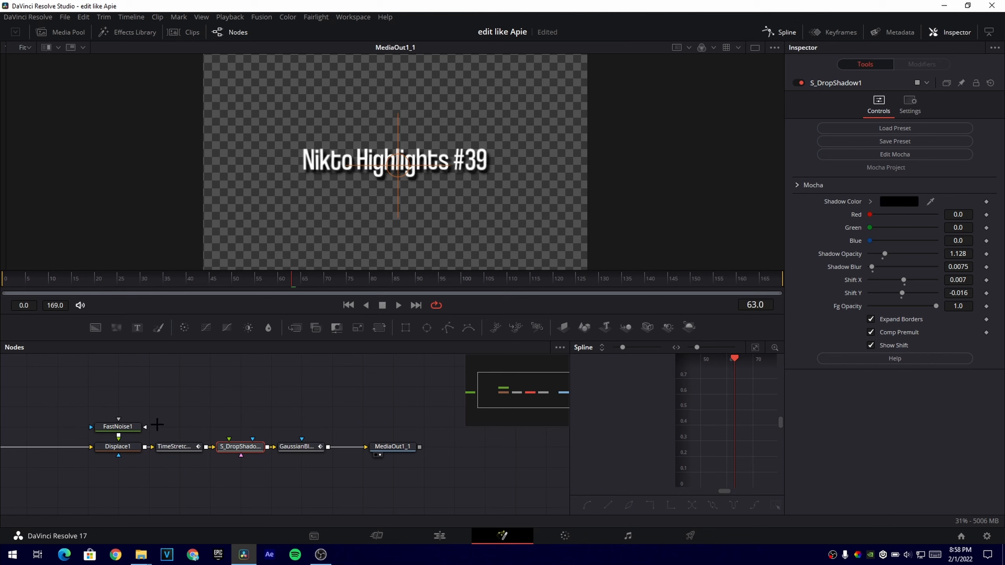
{"action": "left_click", "coordinate": [118, 426]}
{"action": "left_click", "coordinate": [119, 446]}
- Replace the wording of the Text1 node with "NiktoFN"
{"action": "scroll", "coordinate": [272, 376], "scroll_direction": "down", "scroll_amount": 2}
{"action": "left_click_drag", "start_coordinate": [125, 376], "coordinate": [214, 401]}
{"action": "scroll", "coordinate": [202, 411], "scroll_direction": "up", "scroll_amount": 2}
{"action": "left_click", "coordinate": [102, 421]}
{"action": "left_click_drag", "start_coordinate": [871, 173], "coordinate": [788, 168]}
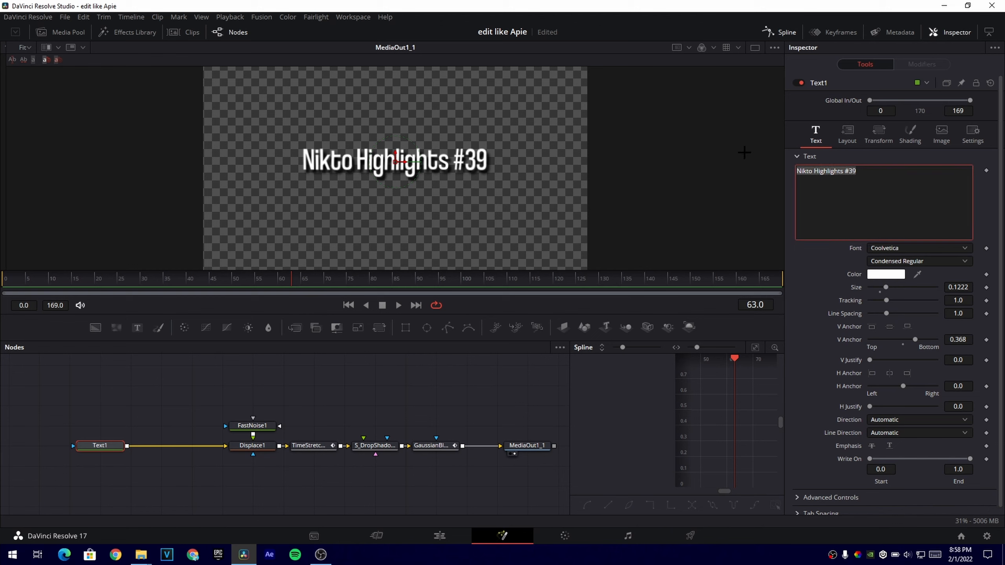
{"action": "key", "text": "BackSpace"}
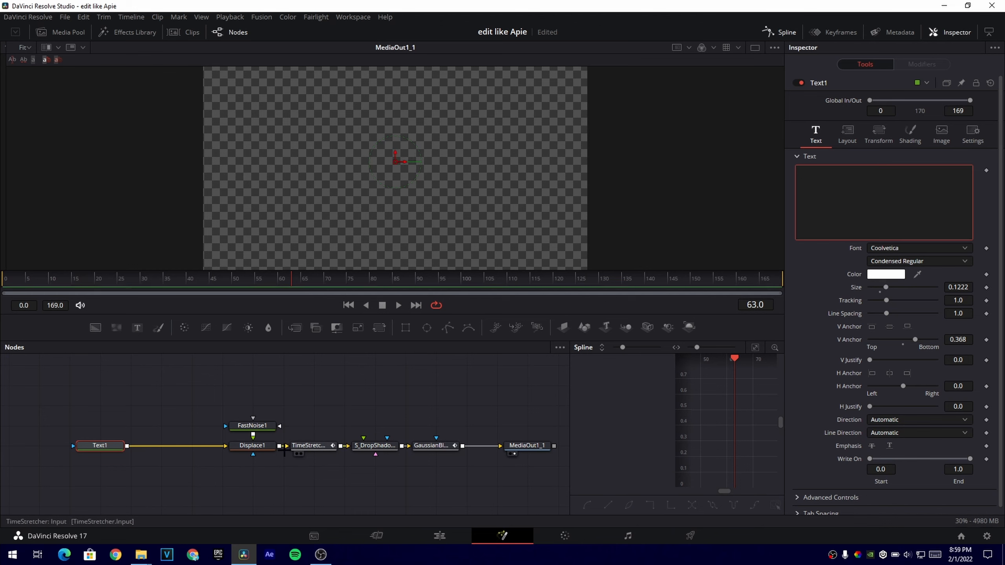
{"action": "type", "text": "N"}
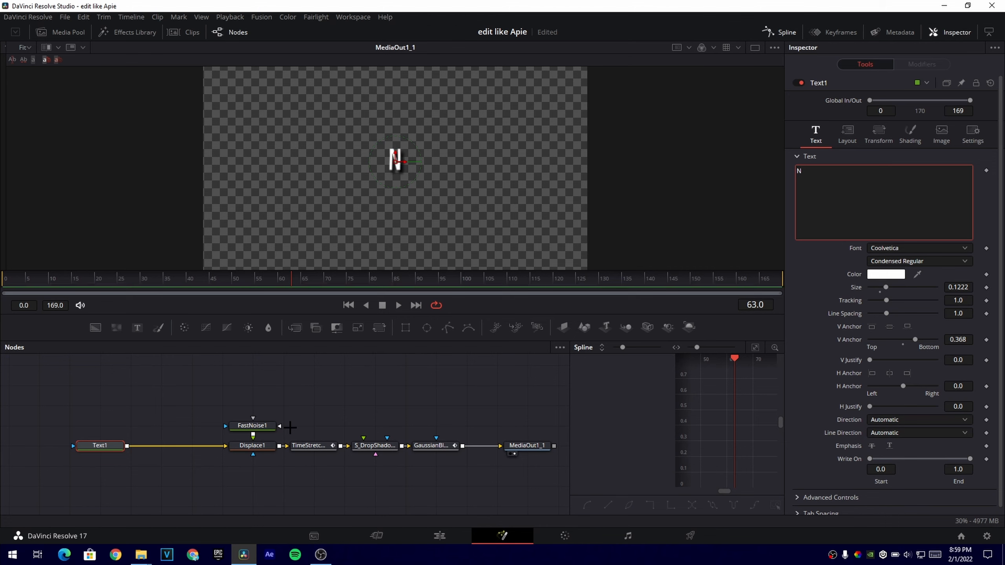
{"action": "type", "text": "iktoFN"}
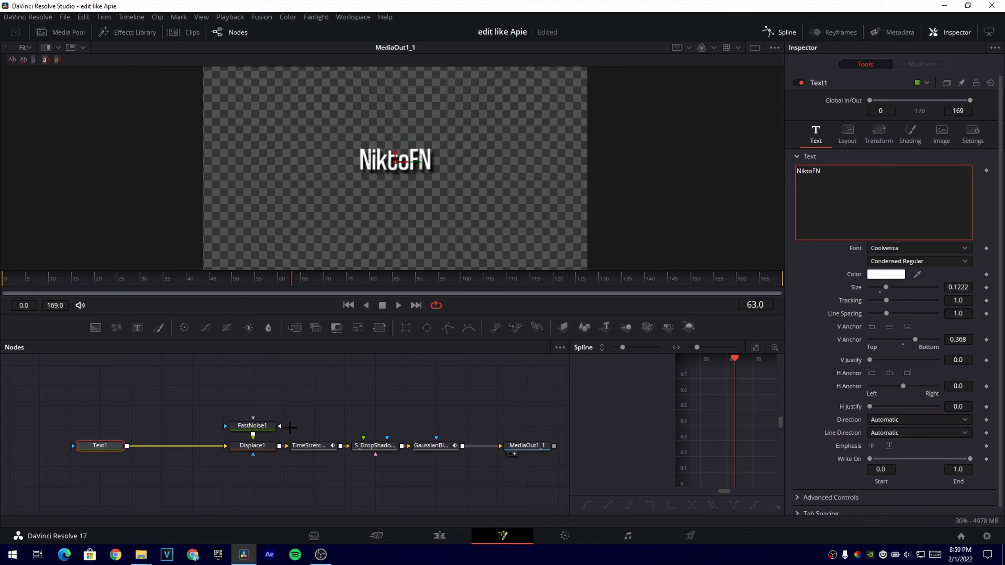
{"action": "left_click", "coordinate": [104, 443]}
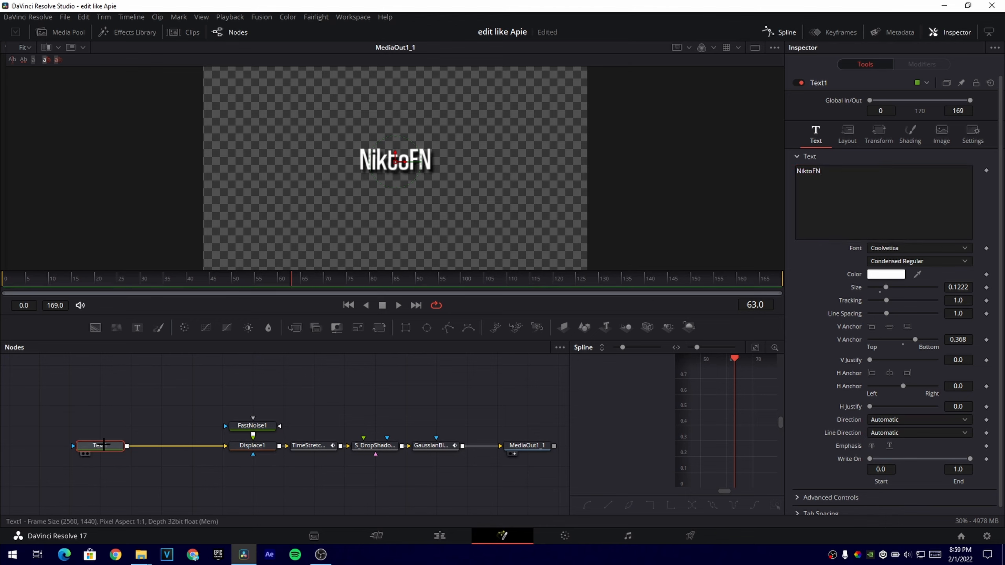
- Add a Text+ node and a Merge node, insert the merge between Text1 and Displace1, and connect Text2 as its foreground
{"action": "left_click", "coordinate": [229, 405]}
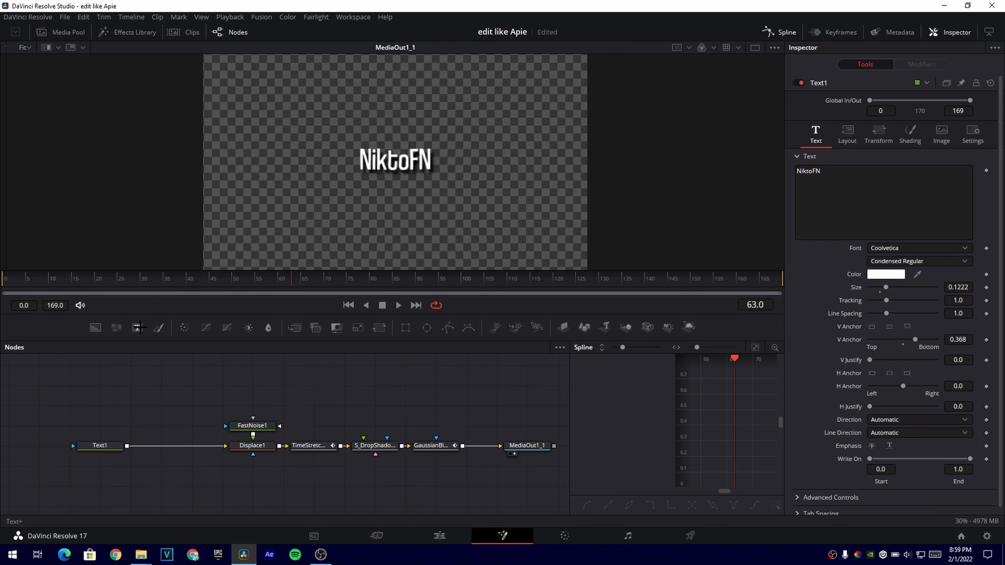
{"action": "left_click_drag", "start_coordinate": [136, 329], "coordinate": [114, 377]}
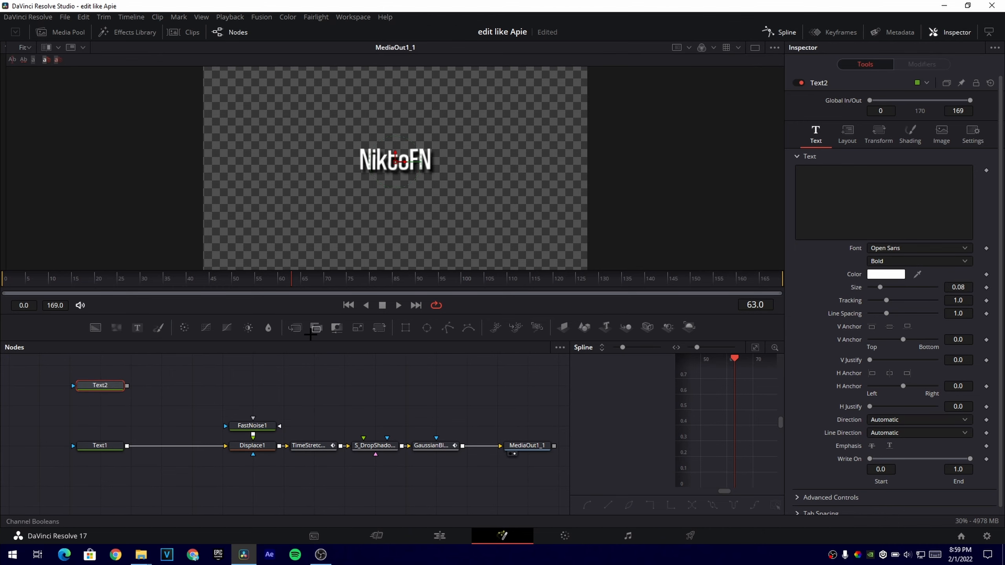
{"action": "left_click", "coordinate": [295, 327]}
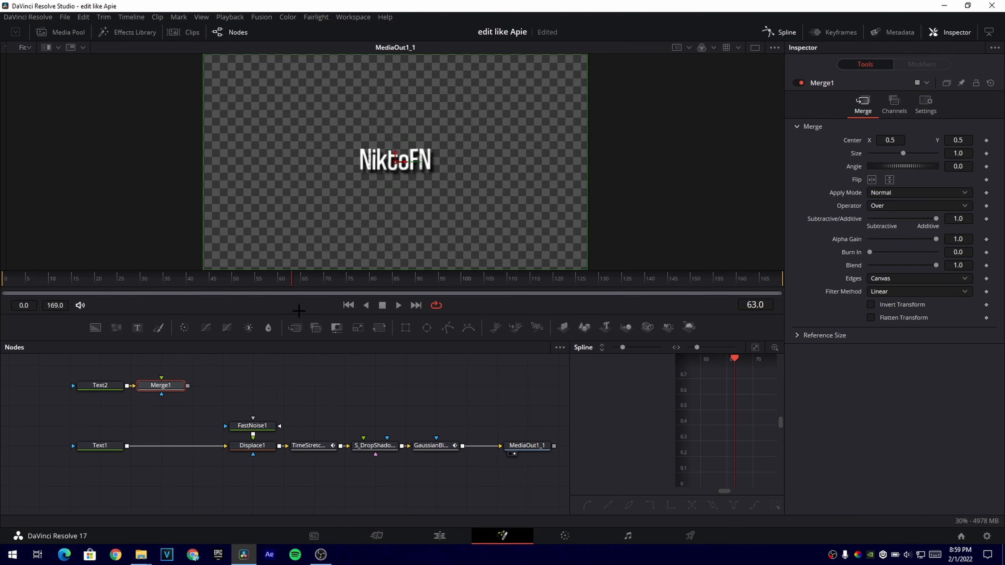
{"action": "left_click_drag", "start_coordinate": [181, 381], "coordinate": [187, 441]}
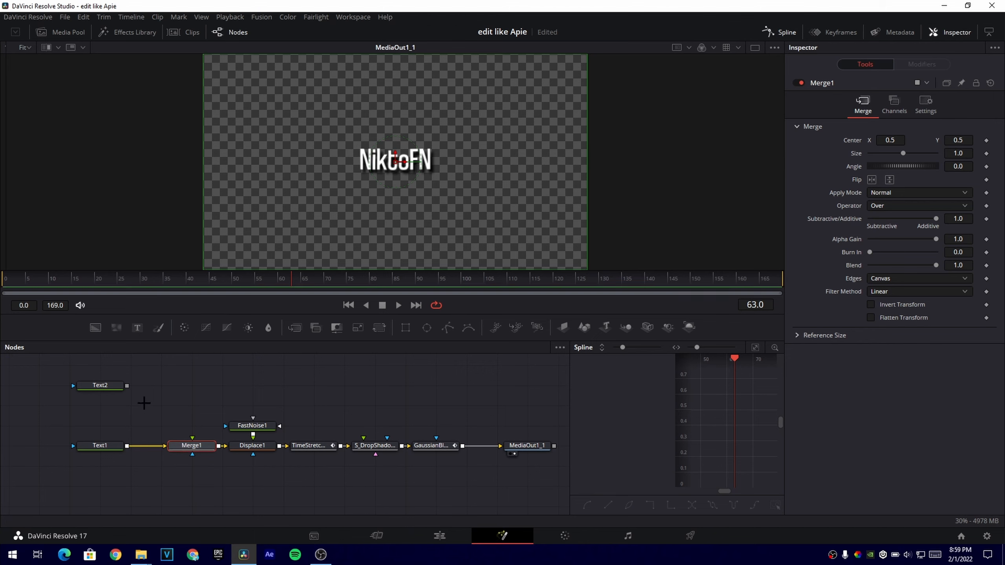
{"action": "left_click_drag", "start_coordinate": [128, 386], "coordinate": [193, 439]}
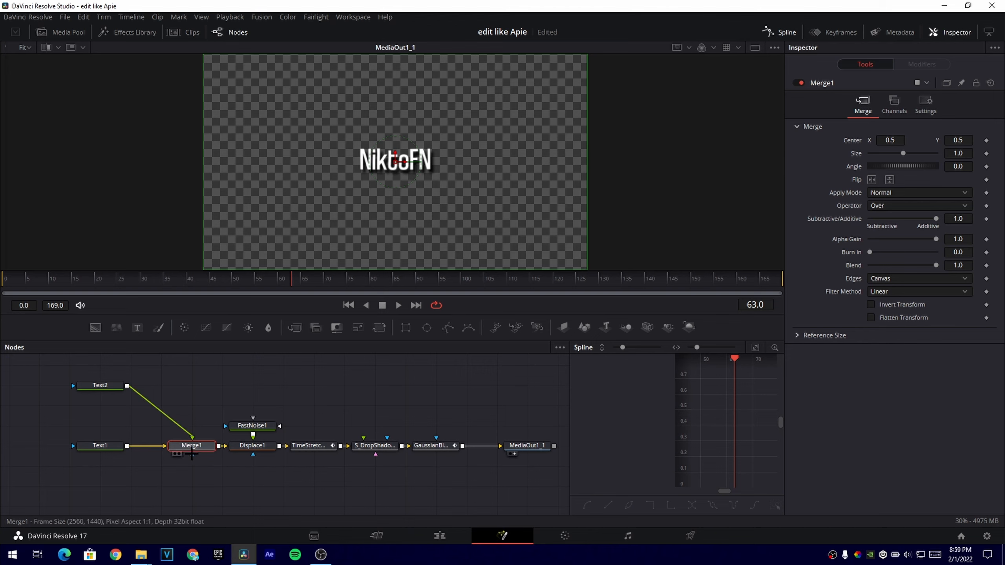
{"action": "left_click_drag", "start_coordinate": [100, 386], "coordinate": [100, 405]}
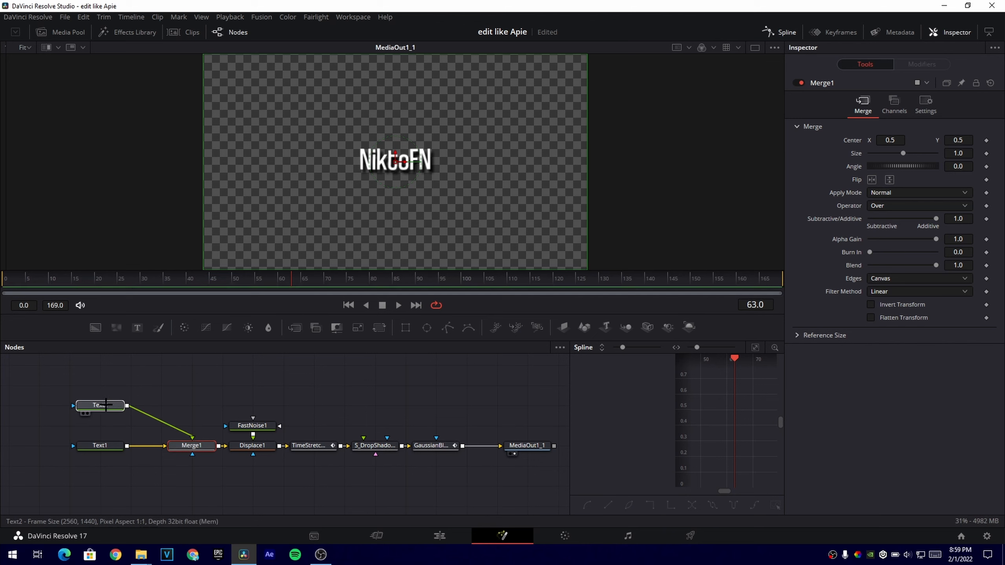
- Set the font of the Text2 node to Social Circles
{"action": "left_click", "coordinate": [845, 183]}
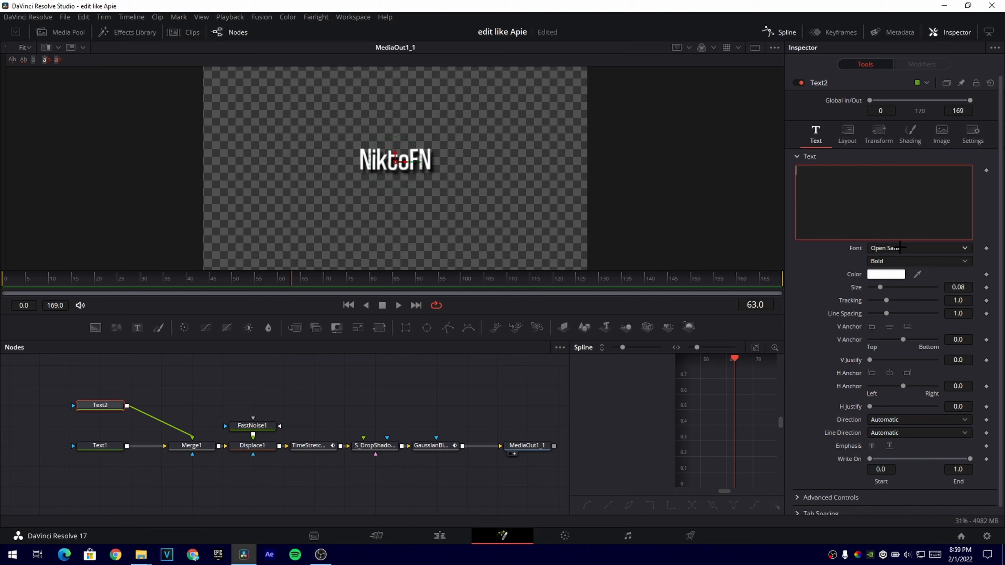
{"action": "left_click", "coordinate": [899, 247]}
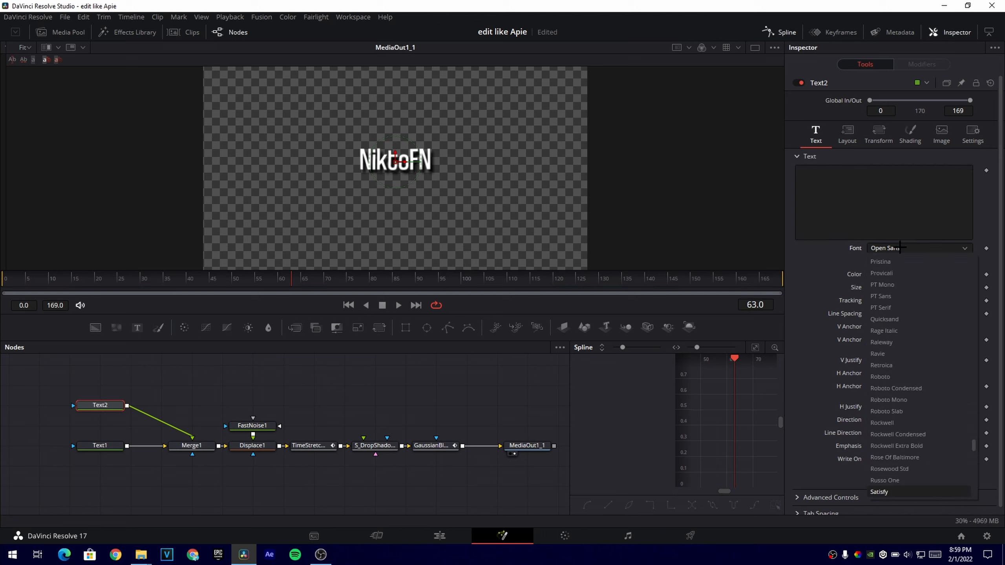
{"action": "scroll", "coordinate": [923, 490], "scroll_direction": "down", "scroll_amount": 15}
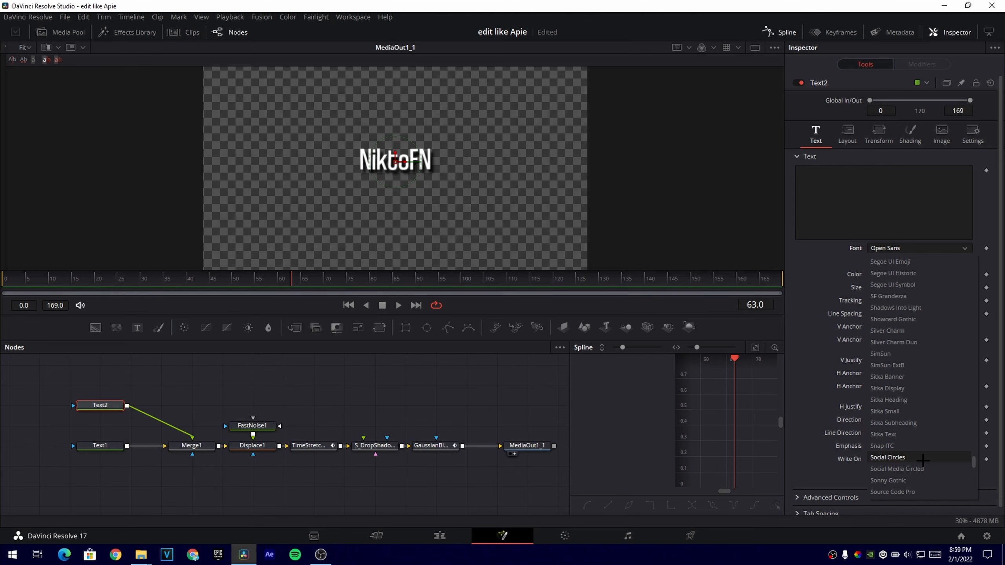
{"action": "left_click", "coordinate": [887, 458]}
- Check the font archives in the "Fonts(Install these first)" folder of the Cinematic Intro Tutorial by NiktoFN files
{"action": "mouse_move", "coordinate": [141, 554]}
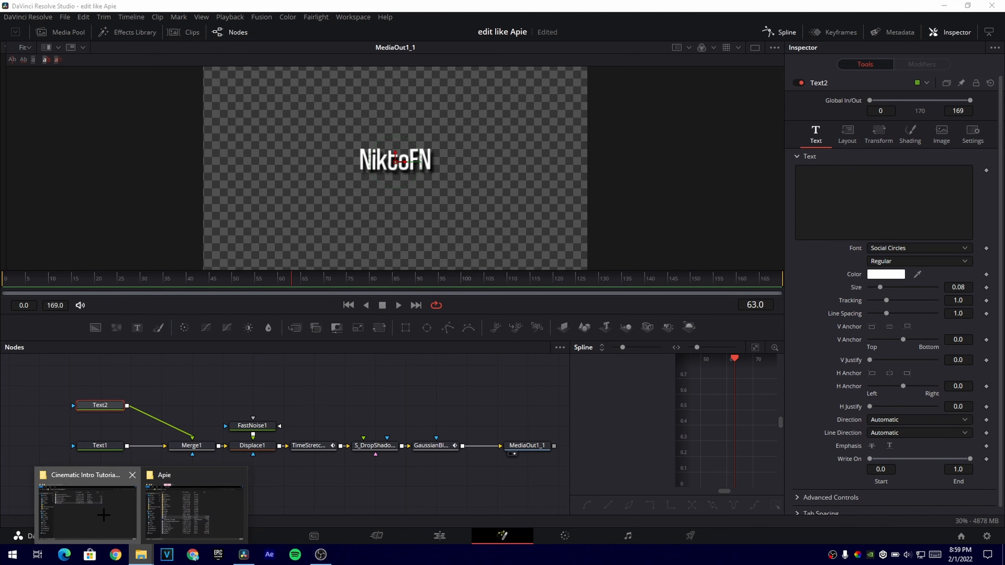
{"action": "left_click", "coordinate": [91, 511]}
{"action": "double_click", "coordinate": [349, 126]}
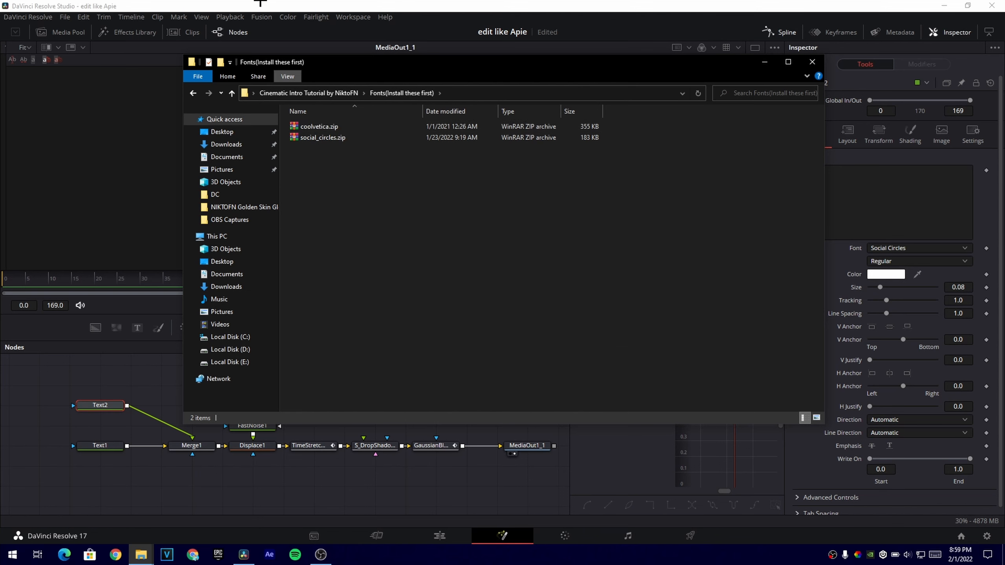
{"action": "left_click", "coordinate": [493, 370]}
- Enter the letter "t" as Text2's wording and disconnect Text1 from Merge1 to isolate the icon
{"action": "left_click", "coordinate": [827, 190]}
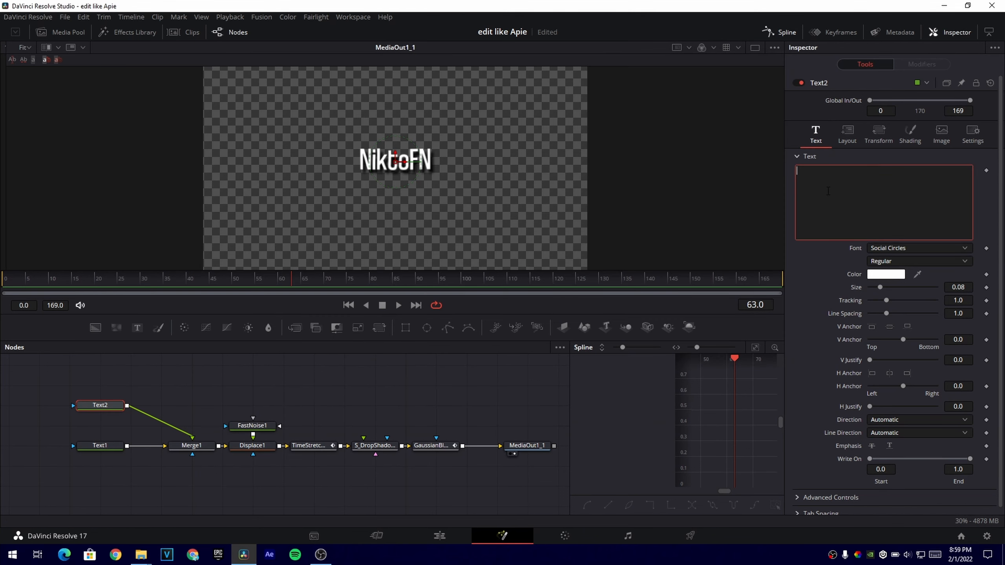
{"action": "type", "text": "t"}
{"action": "left_click", "coordinate": [99, 445]}
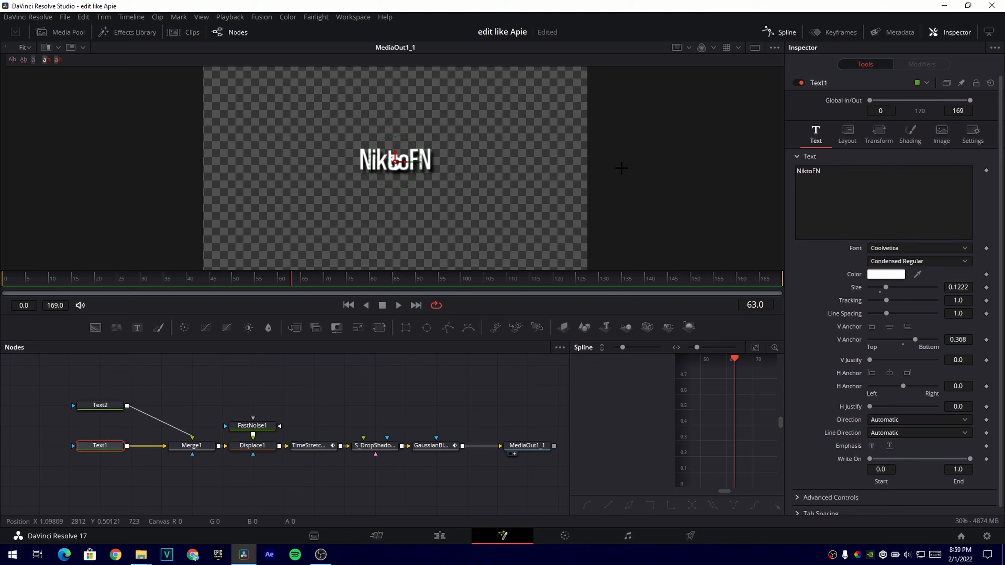
{"action": "left_click_drag", "start_coordinate": [118, 451], "coordinate": [88, 471]}
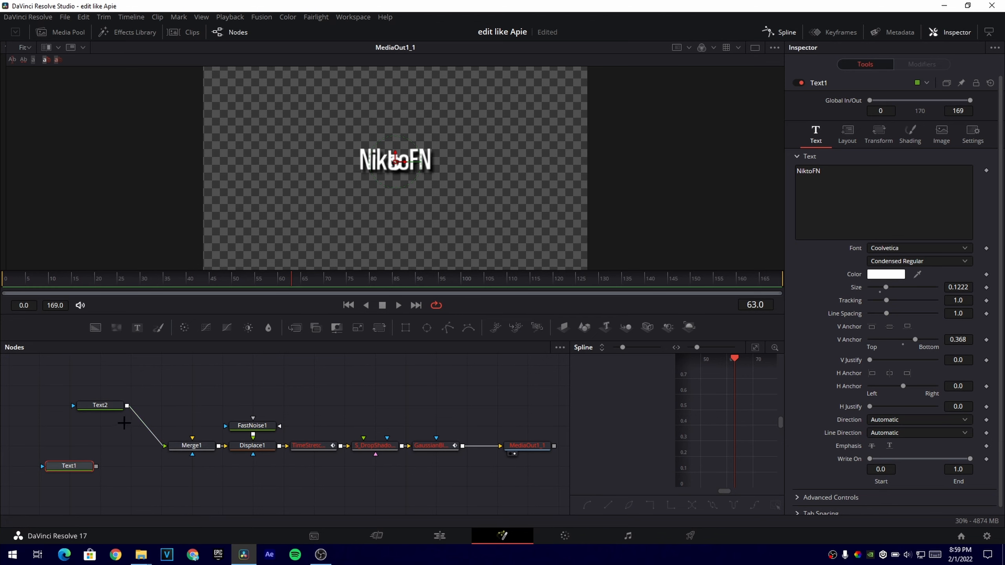
{"action": "left_click_drag", "start_coordinate": [113, 404], "coordinate": [114, 420]}
{"action": "left_click_drag", "start_coordinate": [160, 443], "coordinate": [193, 437]}
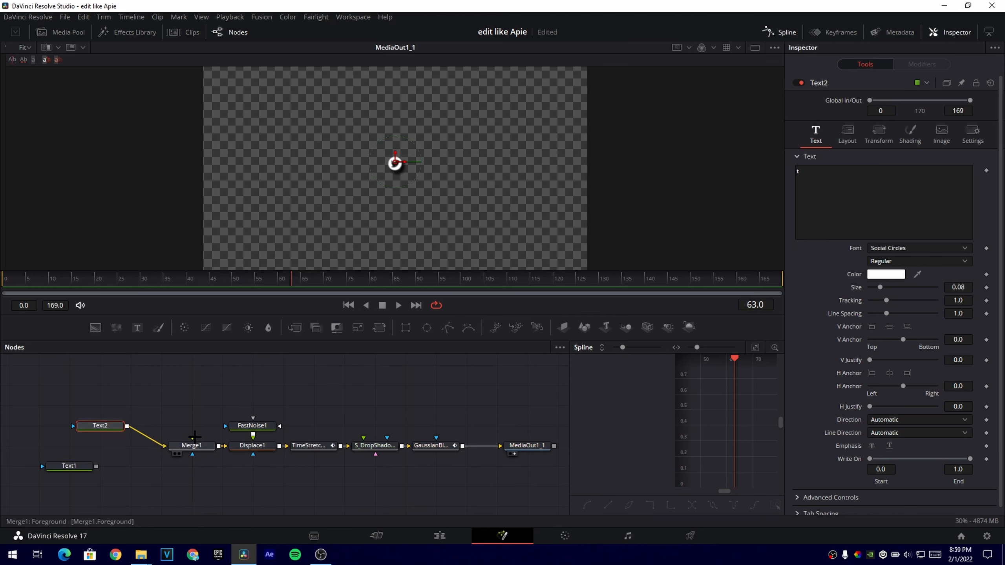
- Clear and re-enter the letter "t" in Text2, and reconnect Text1 to Merge1's foreground input
{"action": "left_click", "coordinate": [804, 173]}
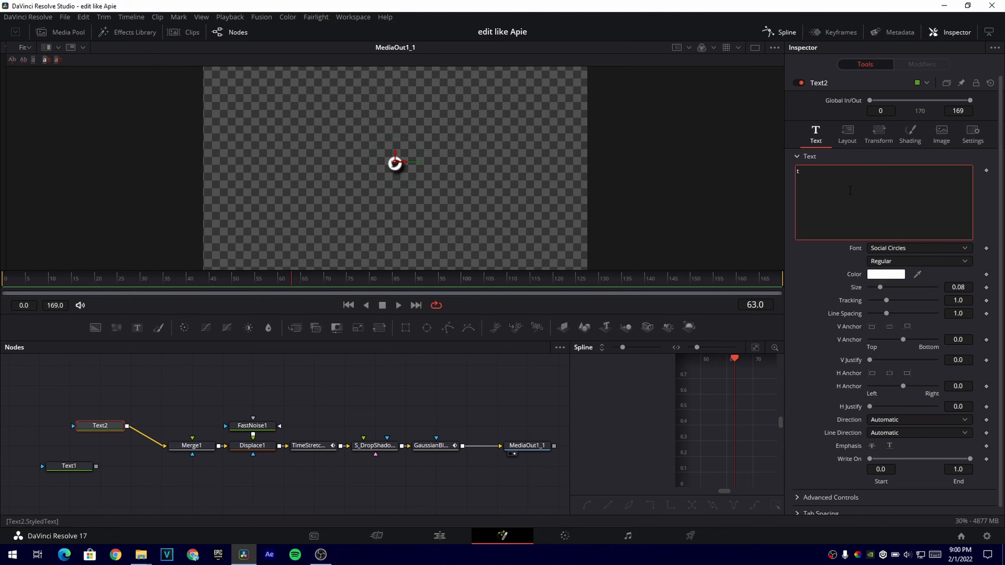
{"action": "key", "text": "BackSpace"}
{"action": "type", "text": "t"}
{"action": "key", "text": "BackSpace"}
{"action": "type", "text": "y"}
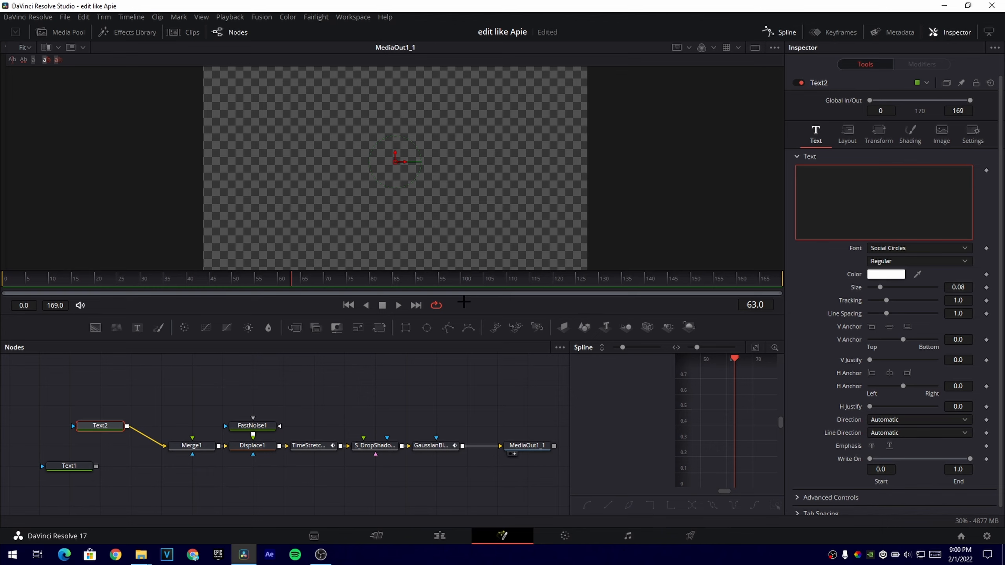
{"action": "type", "text": "t"}
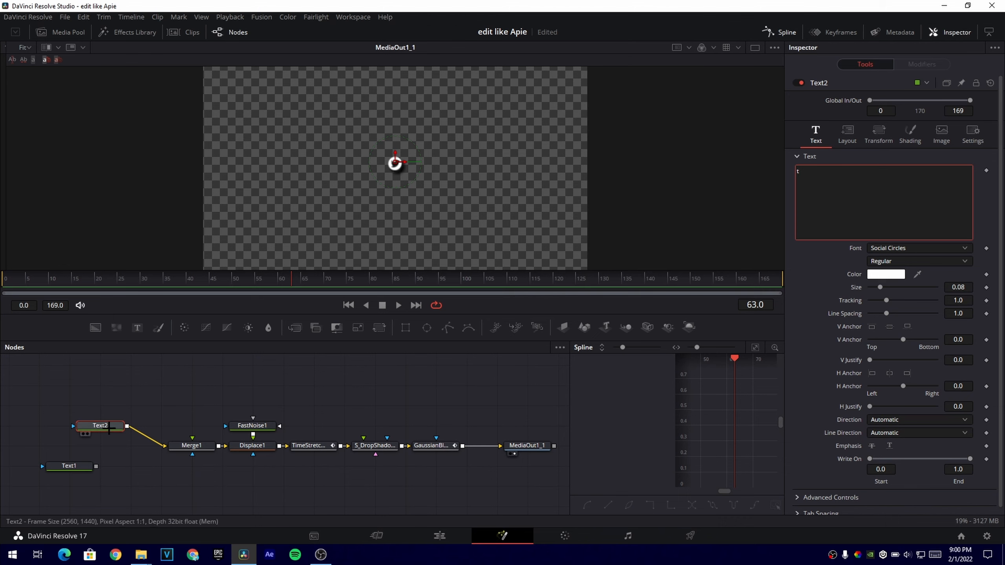
{"action": "left_click_drag", "start_coordinate": [158, 444], "coordinate": [193, 440]}
{"action": "left_click_drag", "start_coordinate": [96, 466], "coordinate": [188, 434]}
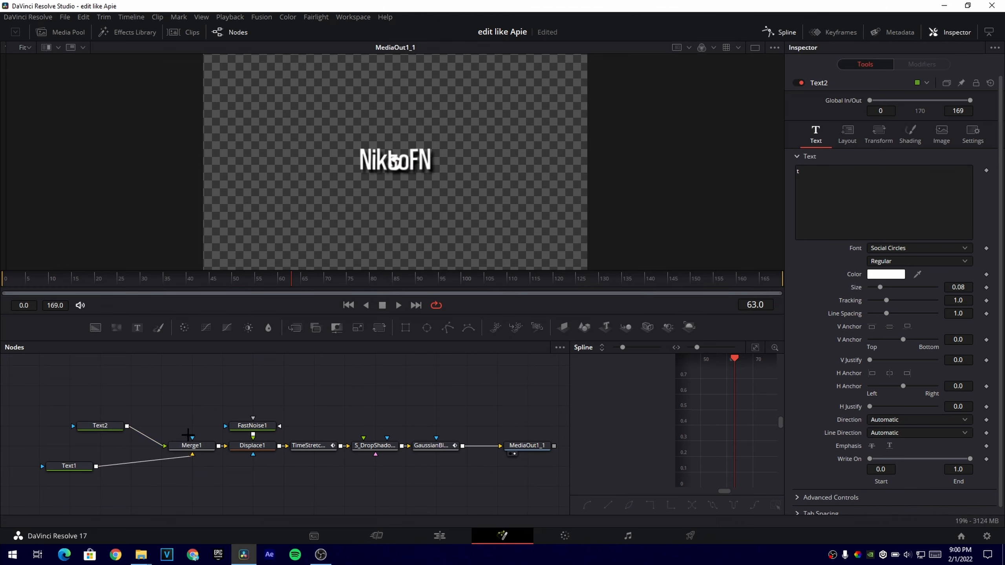
- Enlarge the Text2 Twitter icon to size 0.1755 and move it to the left of the NiktoFN text
{"action": "left_click", "coordinate": [100, 426]}
{"action": "left_click_drag", "start_coordinate": [880, 287], "coordinate": [893, 287]}
{"action": "left_click_drag", "start_coordinate": [395, 162], "coordinate": [339, 149]}
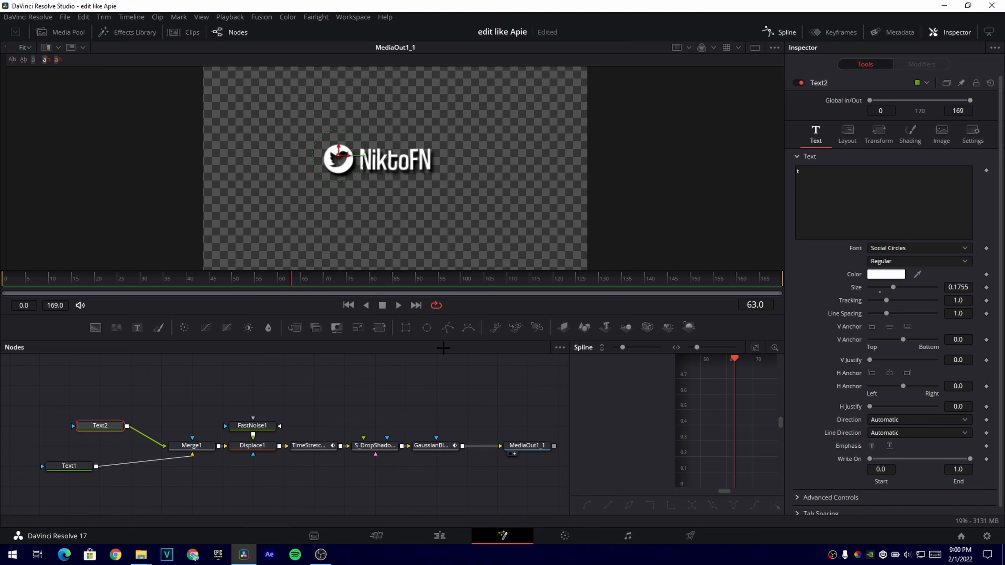
- Shift the NiktoFN text slightly right and move the Twitter icon closer to even out the gap between them
{"action": "left_click", "coordinate": [69, 466]}
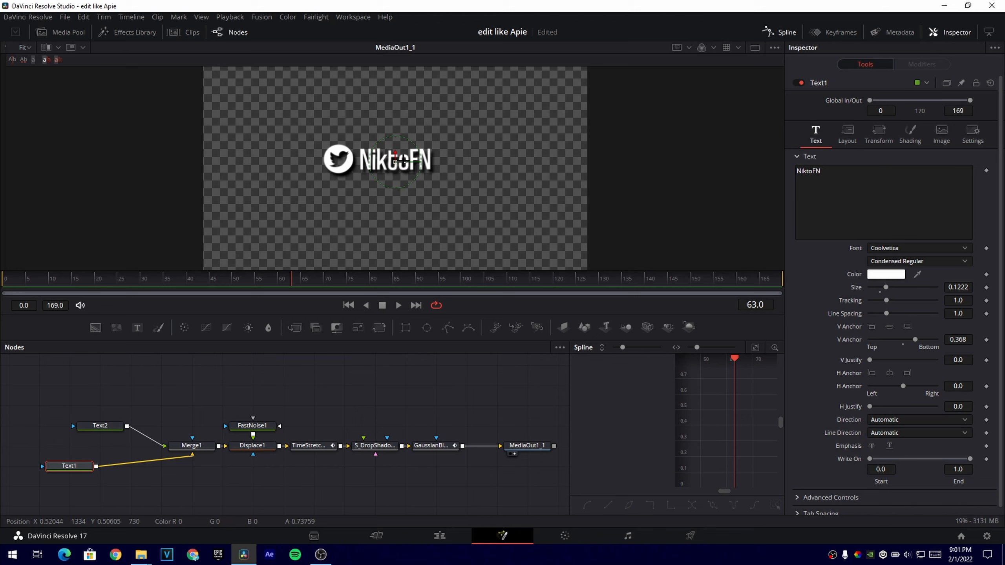
{"action": "left_click_drag", "start_coordinate": [401, 161], "coordinate": [410, 161]}
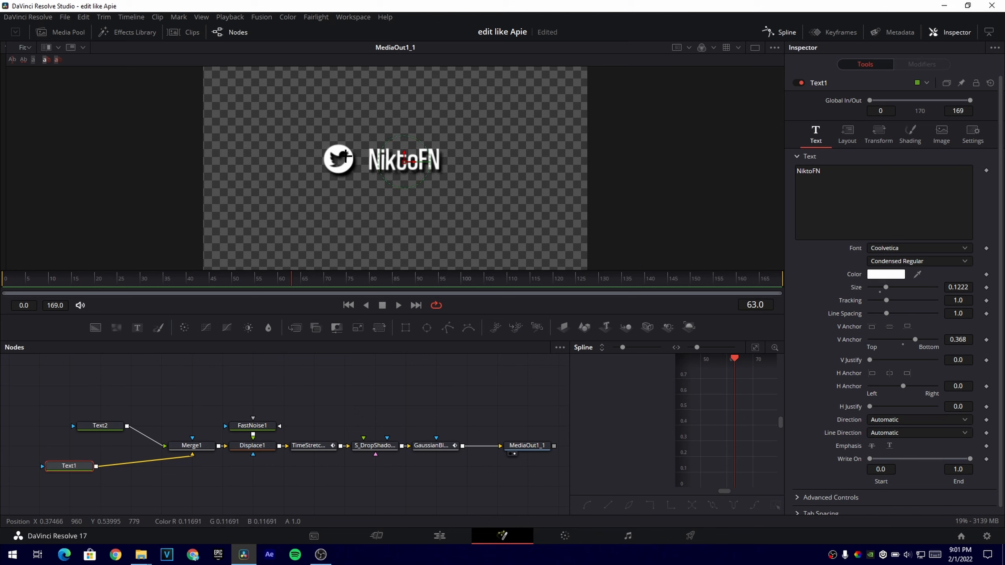
{"action": "left_click", "coordinate": [95, 423]}
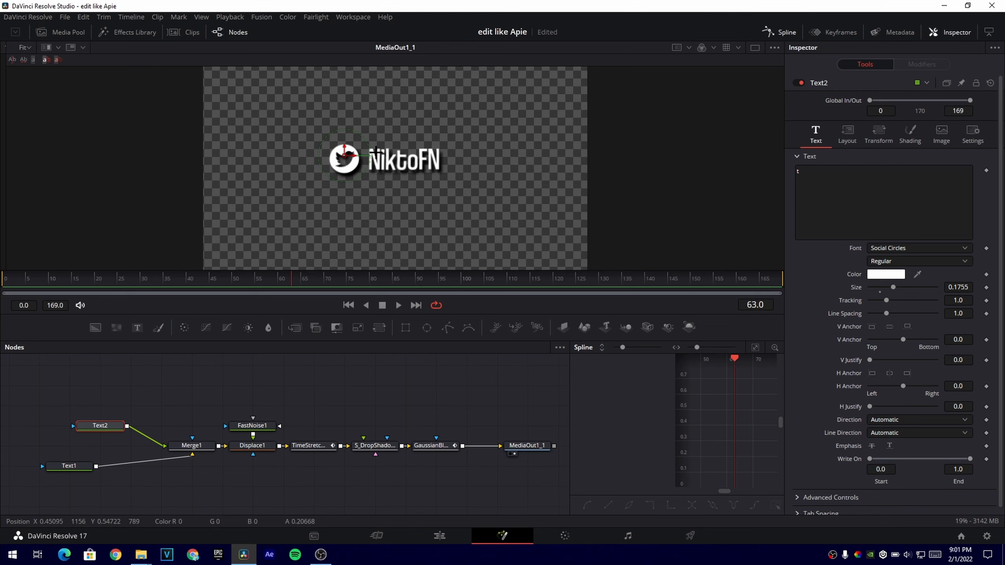
{"action": "left_click_drag", "start_coordinate": [376, 151], "coordinate": [379, 152]}
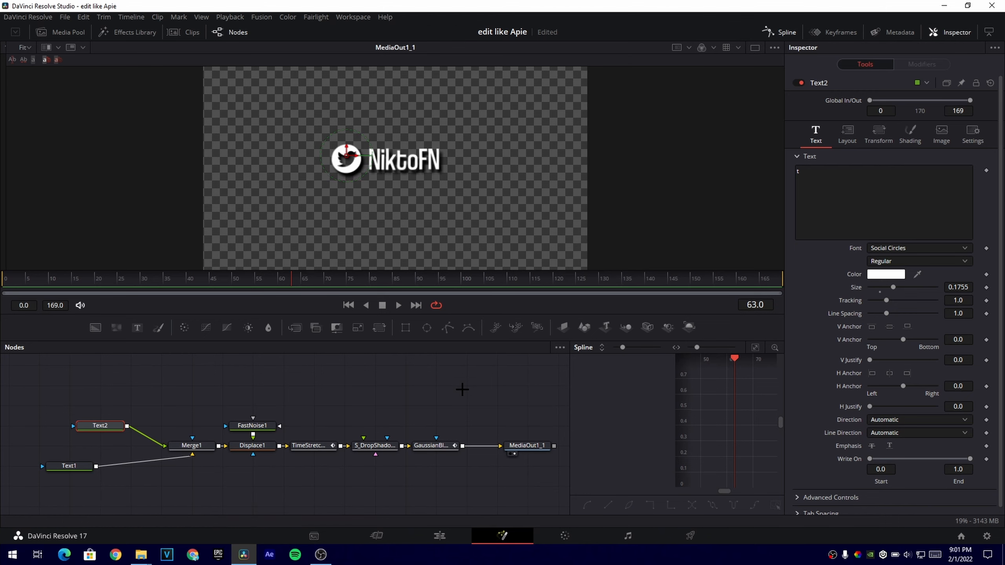
- Delete the GaussianBlur1 node after S_DropShadow1 and move MediaOut1_1 farther right to make room in the chain
{"action": "left_click", "coordinate": [531, 445]}
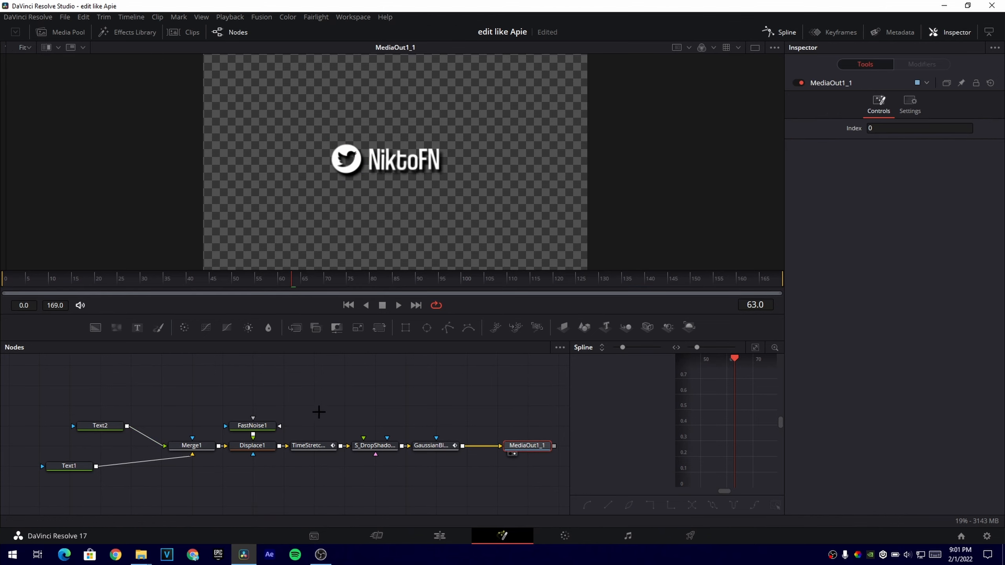
{"action": "left_click_drag", "start_coordinate": [428, 421], "coordinate": [250, 417]}
{"action": "left_click_drag", "start_coordinate": [250, 501], "coordinate": [304, 374]}
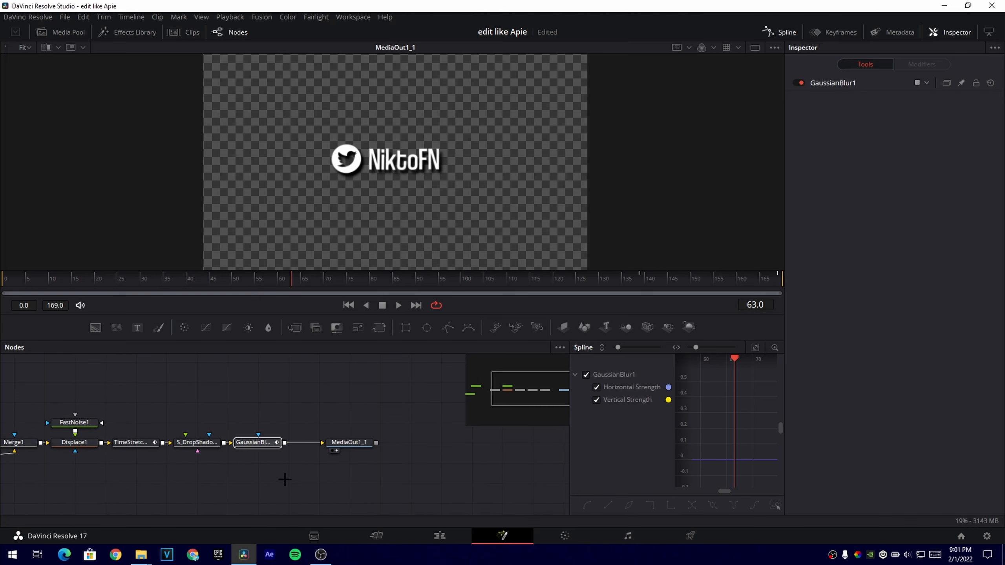
{"action": "key", "text": "Delete"}
{"action": "left_click_drag", "start_coordinate": [338, 443], "coordinate": [461, 443]}
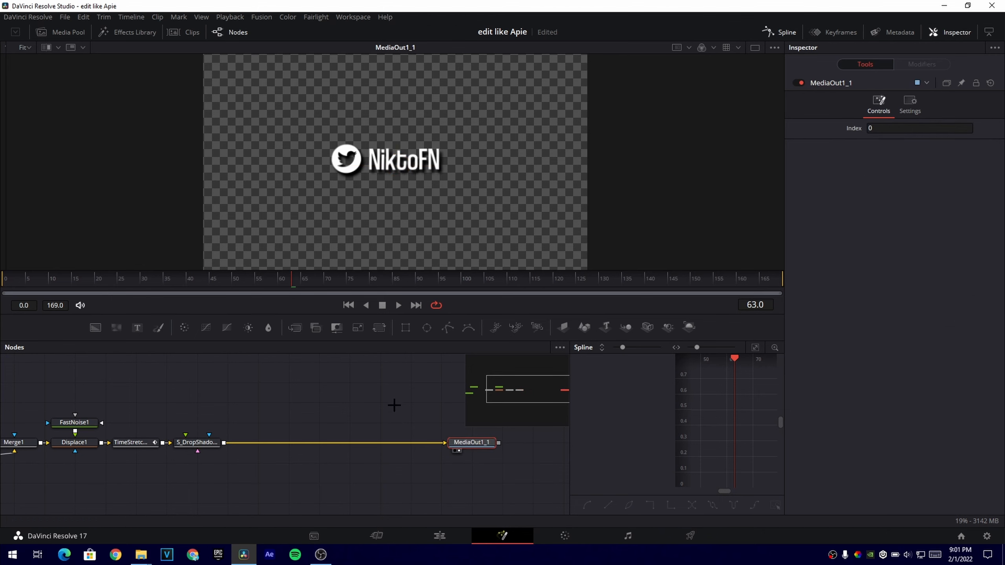
{"action": "left_click_drag", "start_coordinate": [394, 406], "coordinate": [341, 412]}
{"action": "scroll", "coordinate": [273, 415], "scroll_direction": "up", "scroll_amount": 3}
{"action": "scroll", "coordinate": [295, 395], "scroll_direction": "down", "scroll_amount": 1}
{"action": "scroll", "coordinate": [288, 355], "scroll_direction": "up", "scroll_amount": 1}
{"action": "scroll", "coordinate": [304, 444], "scroll_direction": "down", "scroll_amount": 5}
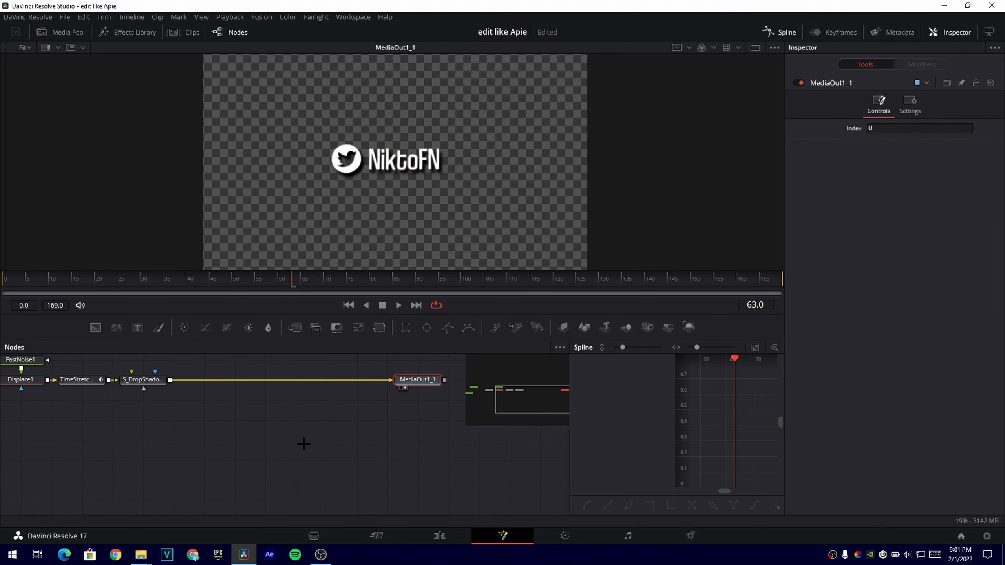
{"action": "scroll", "coordinate": [303, 443], "scroll_direction": "up", "scroll_amount": 2}
{"action": "left_click", "coordinate": [294, 408]}
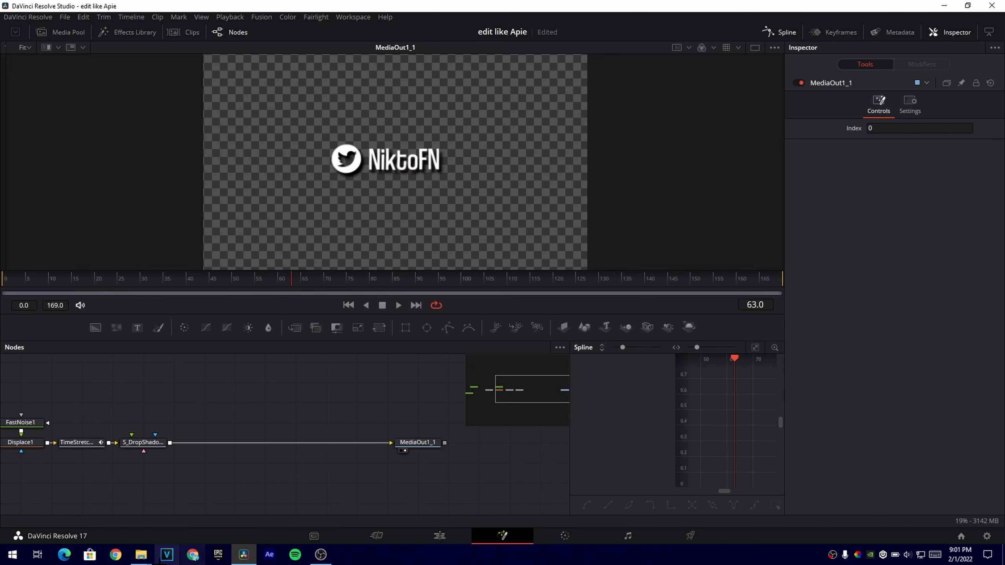
- Import Start Blur.setting from the Cinematic Intro Tutorial by NiktoFN folder and insert its blur node between S_DropShadow1 and MediaOut1_1
{"action": "mouse_move", "coordinate": [141, 555]}
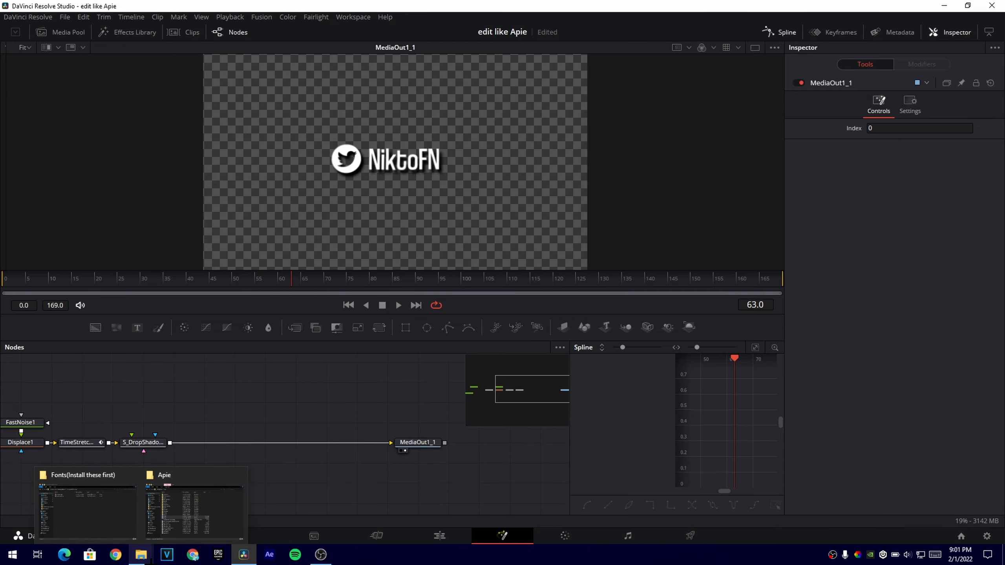
{"action": "left_click", "coordinate": [115, 520]}
{"action": "key", "text": "BackSpace"}
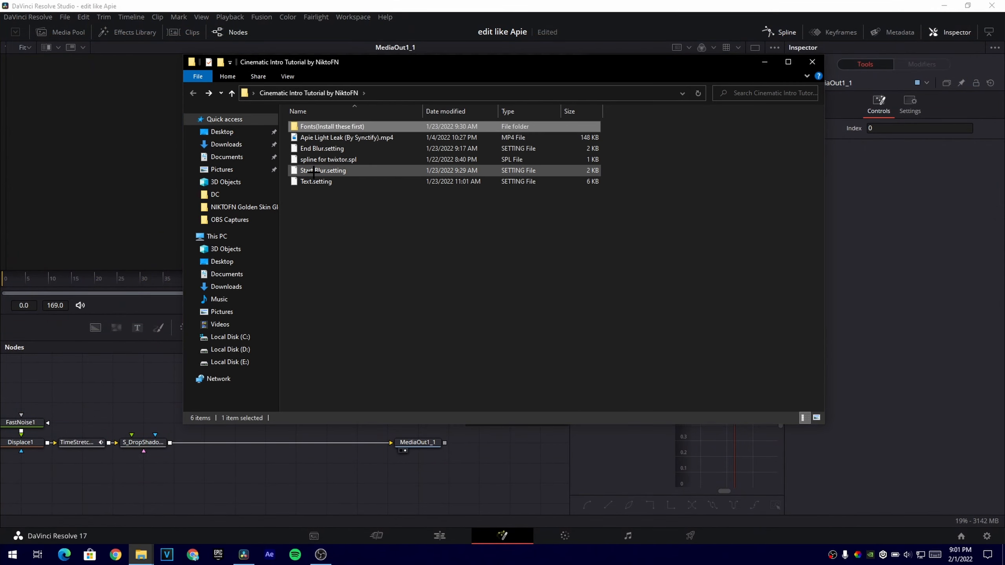
{"action": "left_click_drag", "start_coordinate": [325, 170], "coordinate": [204, 489]}
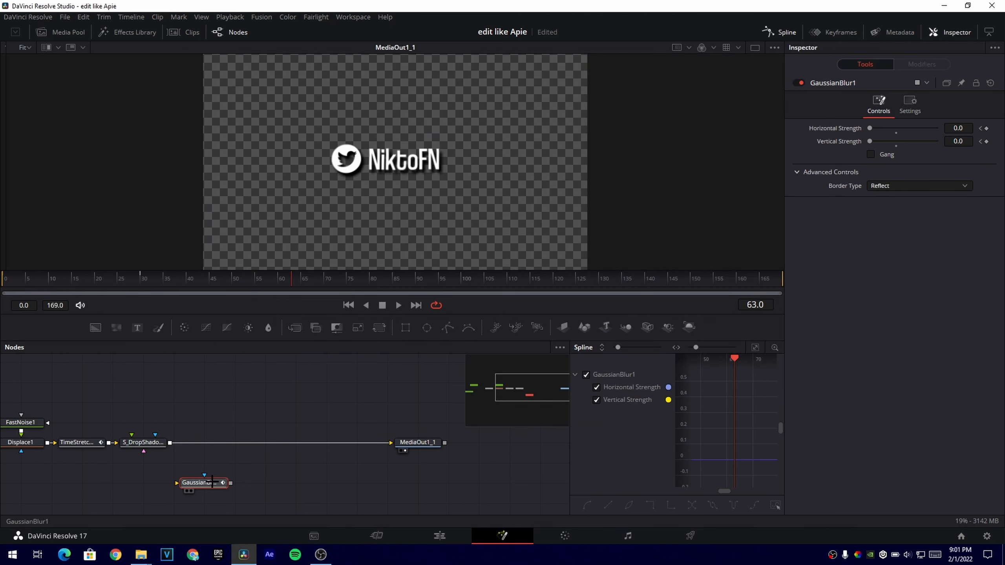
{"action": "left_click_drag", "start_coordinate": [209, 483], "coordinate": [208, 442]}
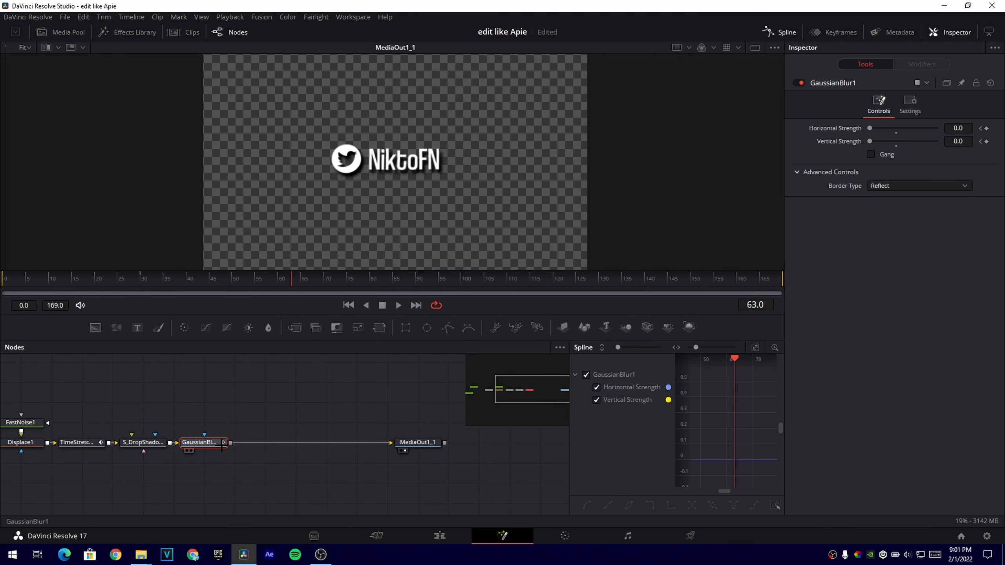
{"action": "left_click", "coordinate": [218, 443]}
{"action": "mouse_move", "coordinate": [204, 445]}
{"action": "left_mouse_down"}
{"action": "mouse_move", "coordinate": [206, 462]}
{"action": "mouse_move", "coordinate": [207, 441]}
{"action": "left_mouse_up"}
- Examine GaussianBlur1's strength curves in an enlarged, fitted spline view, and check the title's blur at frame 0
{"action": "left_click_drag", "start_coordinate": [569, 394], "coordinate": [299, 396]}
{"action": "left_click", "coordinate": [736, 347]}
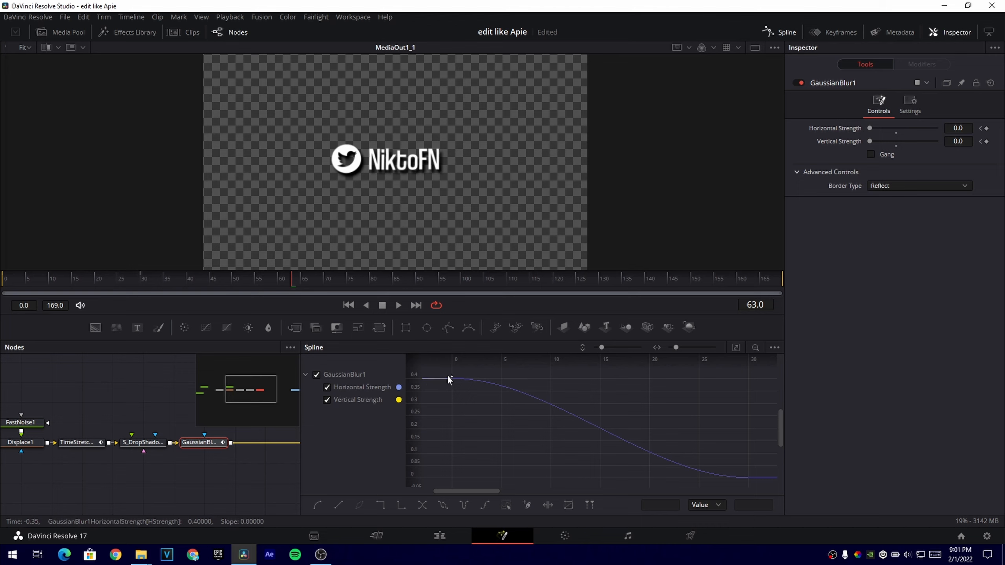
{"action": "left_click_drag", "start_coordinate": [447, 375], "coordinate": [761, 482]}
{"action": "left_click_drag", "start_coordinate": [272, 277], "coordinate": [2, 277]}
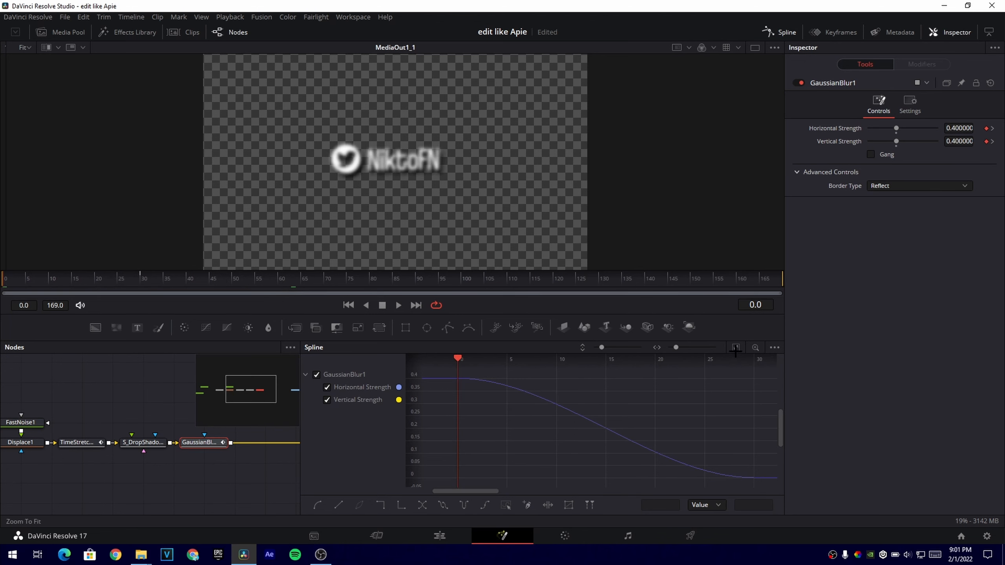
- Isolate GaussianBlur1's Horizontal Strength curve in a fitted spline view and check the title at frame 34
{"action": "scroll", "coordinate": [479, 374], "scroll_direction": "up", "scroll_amount": 3}
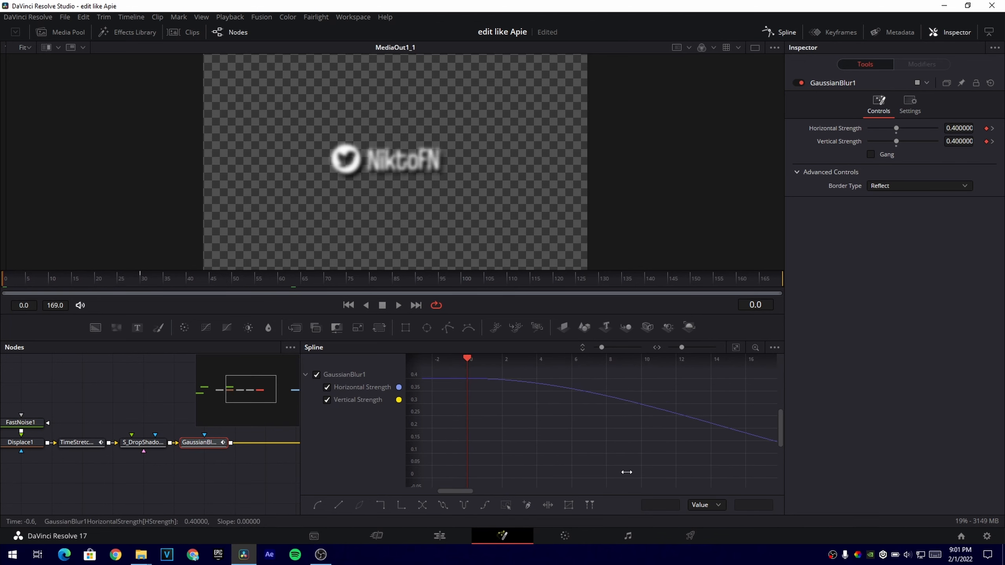
{"action": "left_click", "coordinate": [736, 347]}
{"action": "left_click_drag", "start_coordinate": [757, 481], "coordinate": [421, 358]}
{"action": "left_click", "coordinate": [327, 400]}
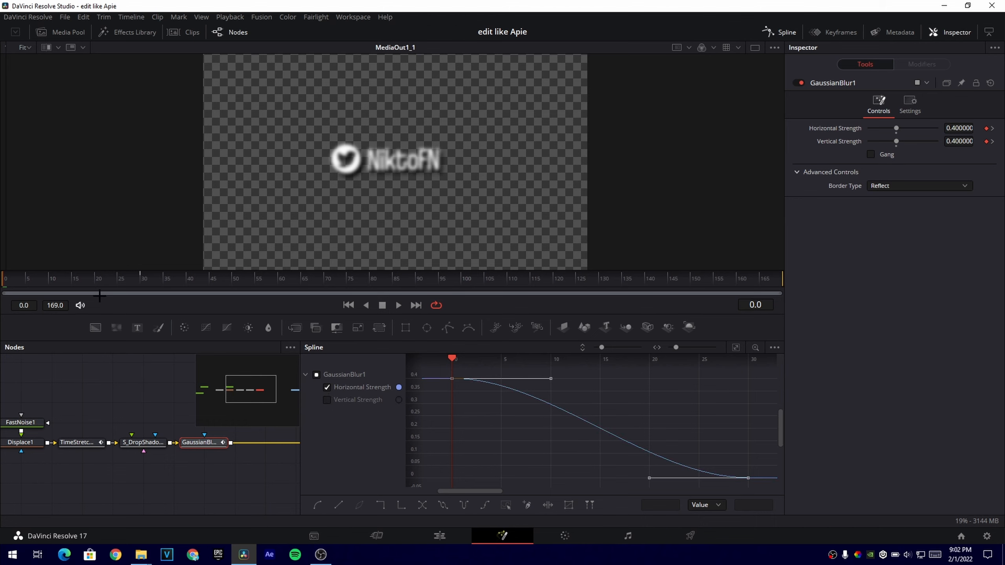
{"action": "left_click_drag", "start_coordinate": [53, 279], "coordinate": [158, 399]}
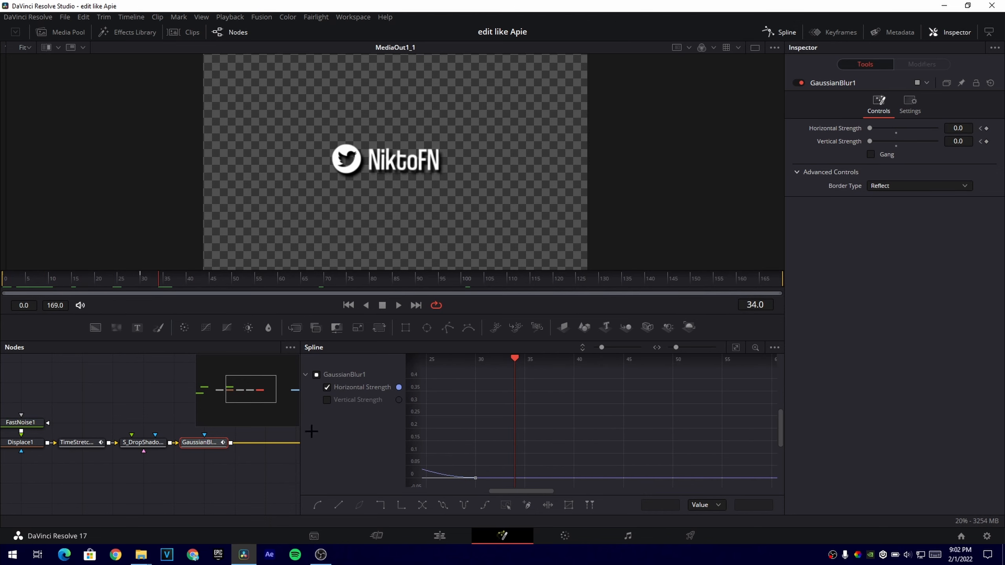
- Close the spline view and import End Blur.setting from the tutorial folder between GaussianBlur1 and MediaOut1_1
{"action": "left_click_drag", "start_coordinate": [301, 429], "coordinate": [474, 430]}
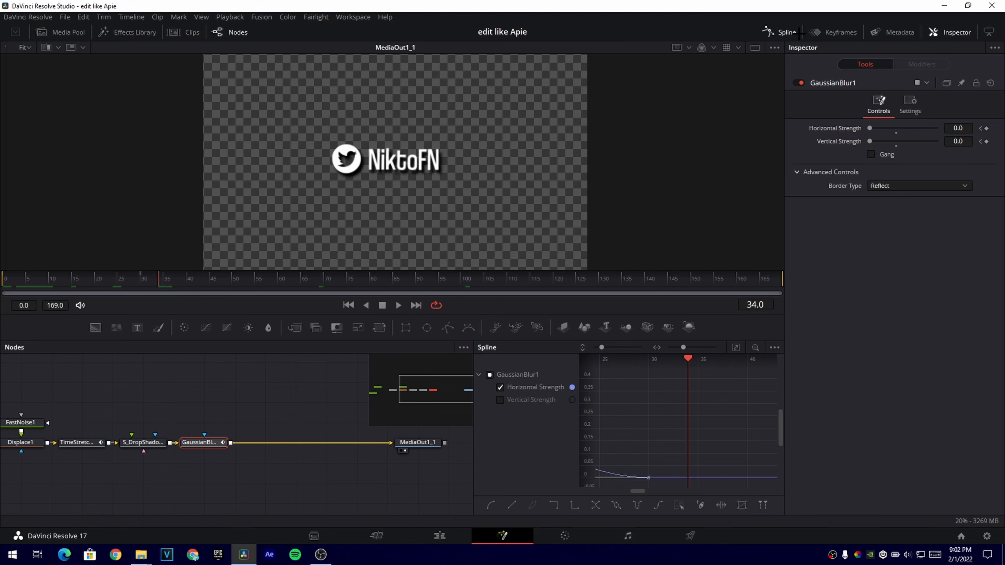
{"action": "left_click", "coordinate": [781, 31]}
{"action": "left_click", "coordinate": [141, 554]}
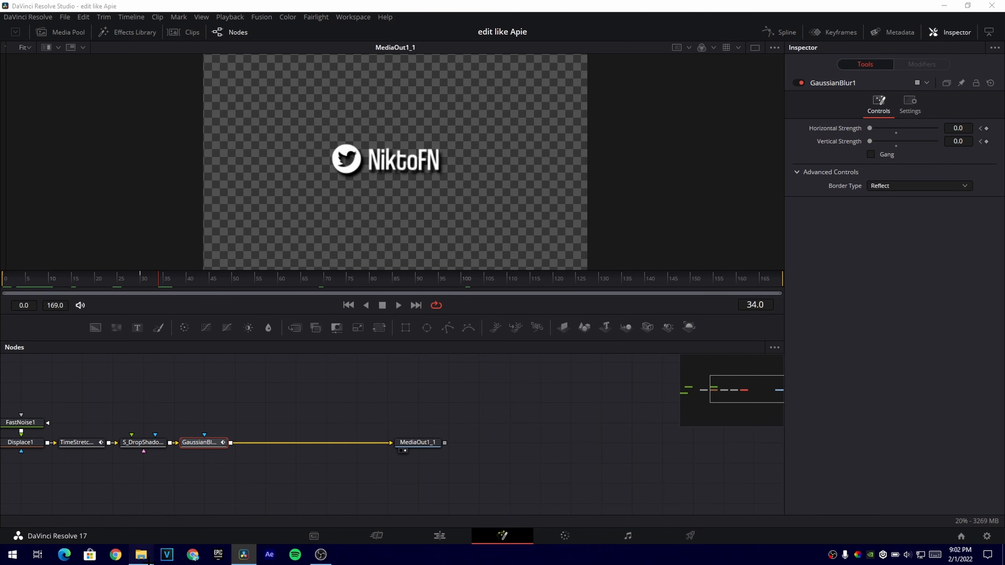
{"action": "left_click", "coordinate": [95, 514]}
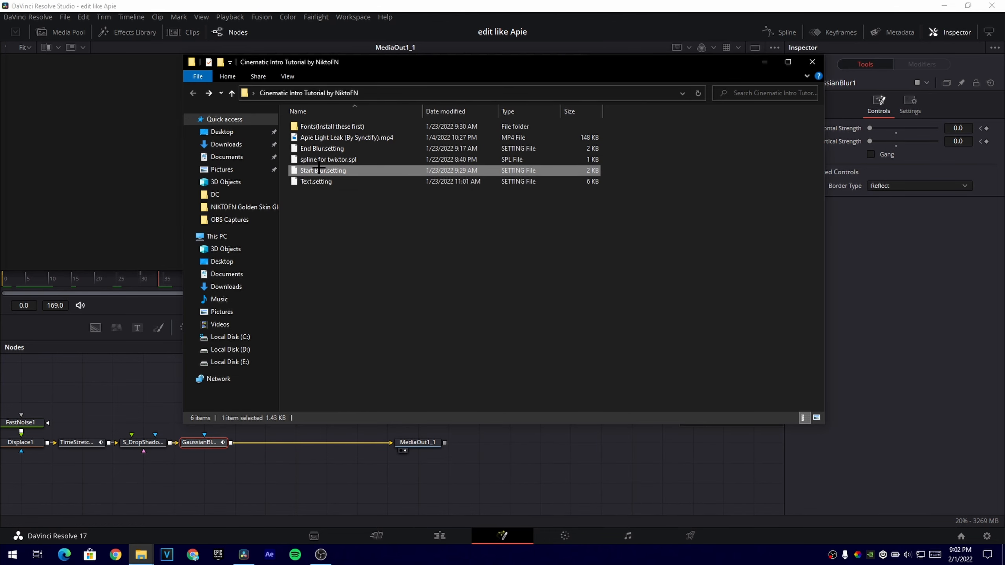
{"action": "left_click_drag", "start_coordinate": [320, 148], "coordinate": [251, 445]}
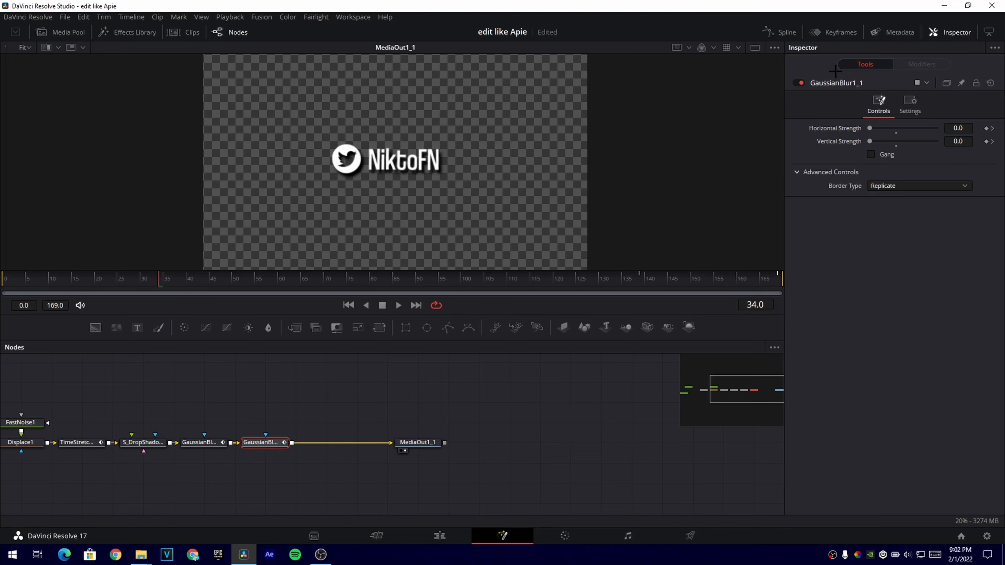
- Examine the end blur node's Horizontal and Vertical Strength curves one at a time in the spline view
{"action": "left_click", "coordinate": [779, 32]}
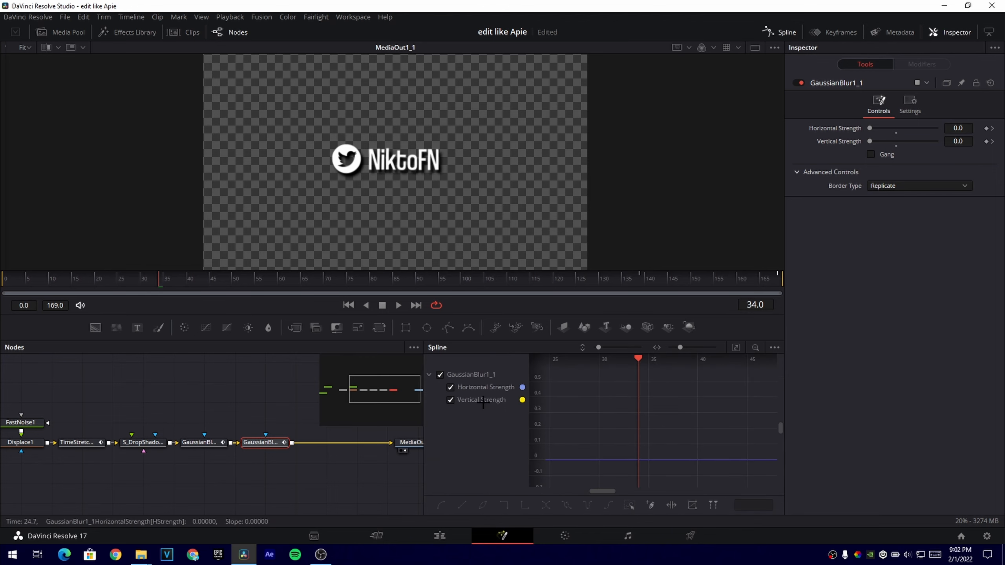
{"action": "left_click", "coordinate": [450, 400]}
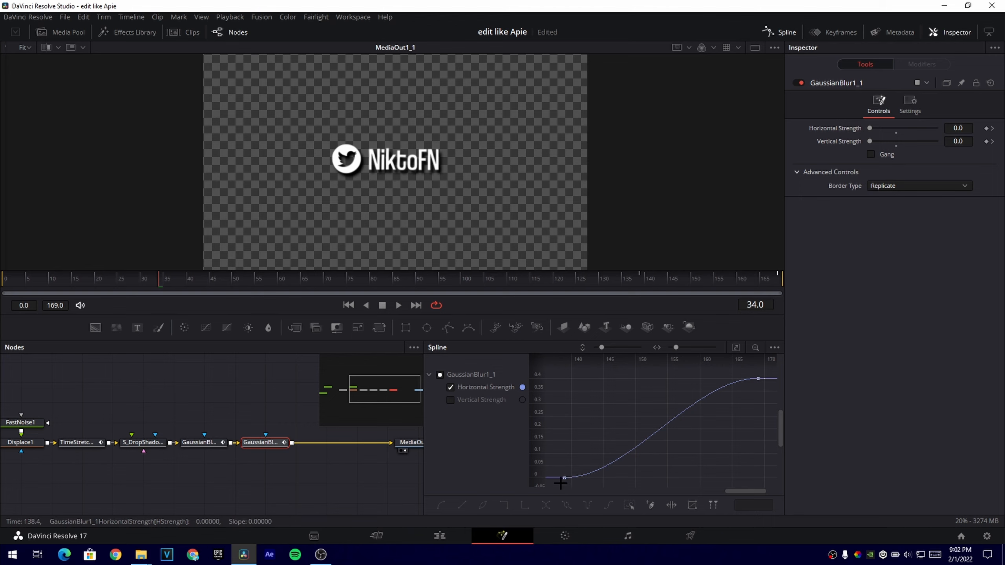
{"action": "key", "text": "ctrl+a"}
{"action": "mouse_move", "coordinate": [758, 382]}
{"action": "left_mouse_down"}
{"action": "mouse_move", "coordinate": [787, 388]}
{"action": "mouse_move", "coordinate": [722, 400]}
{"action": "mouse_move", "coordinate": [765, 395]}
{"action": "mouse_move", "coordinate": [766, 378]}
{"action": "mouse_move", "coordinate": [684, 392]}
{"action": "mouse_move", "coordinate": [769, 392]}
{"action": "mouse_move", "coordinate": [755, 392]}
{"action": "left_mouse_up"}
{"action": "left_click", "coordinate": [450, 398]}
{"action": "left_click", "coordinate": [450, 399]}
{"action": "left_click", "coordinate": [451, 387]}
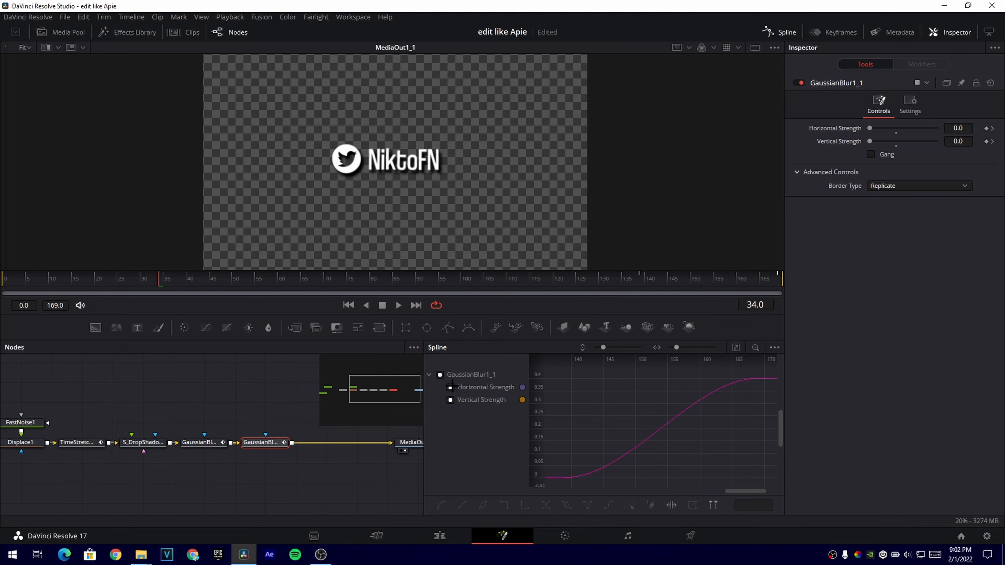
{"action": "left_click", "coordinate": [451, 399]}
{"action": "left_click", "coordinate": [451, 387]}
{"action": "left_click", "coordinate": [451, 398]}
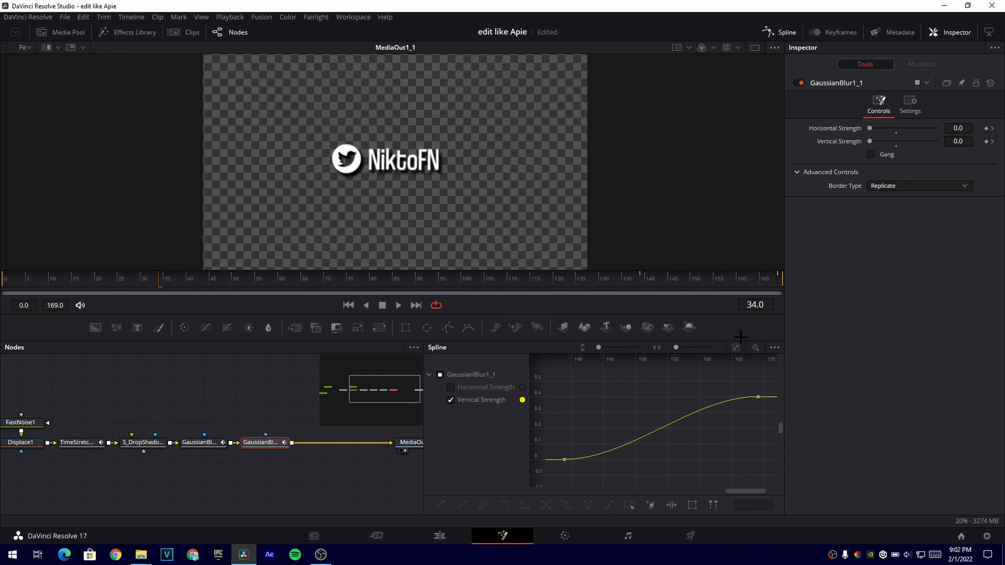
- Return to the edit timeline and import Apie Light Leak (By Synctify).mp4 from the tutorial folder into empty space after the music
{"action": "left_click", "coordinate": [439, 536]}
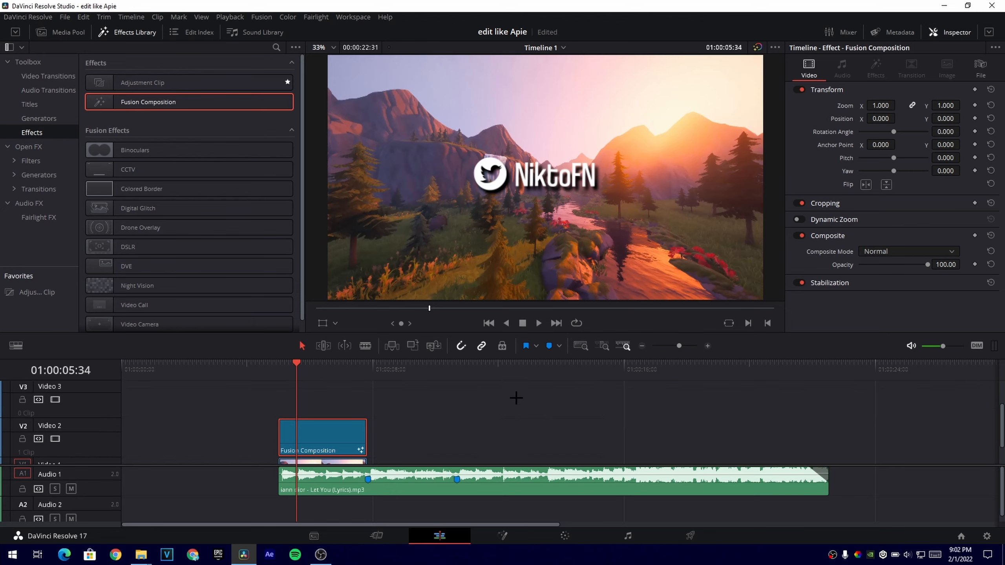
{"action": "scroll", "coordinate": [516, 395], "scroll_direction": "up", "scroll_amount": 2}
{"action": "mouse_move", "coordinate": [142, 557]}
{"action": "left_click", "coordinate": [110, 476]}
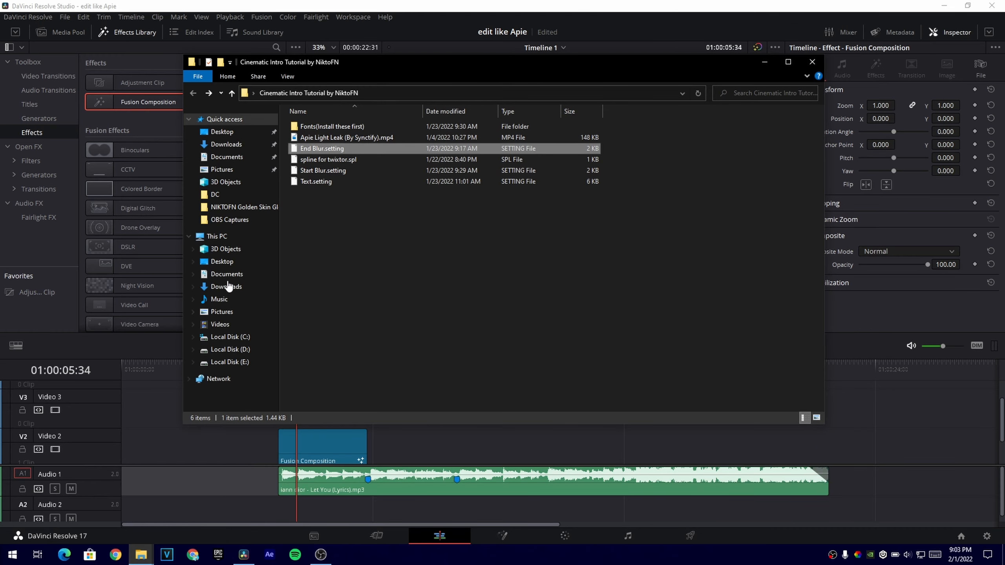
{"action": "left_click_drag", "start_coordinate": [327, 136], "coordinate": [900, 477]}
{"action": "scroll", "coordinate": [881, 439], "scroll_direction": "down", "scroll_amount": 2}
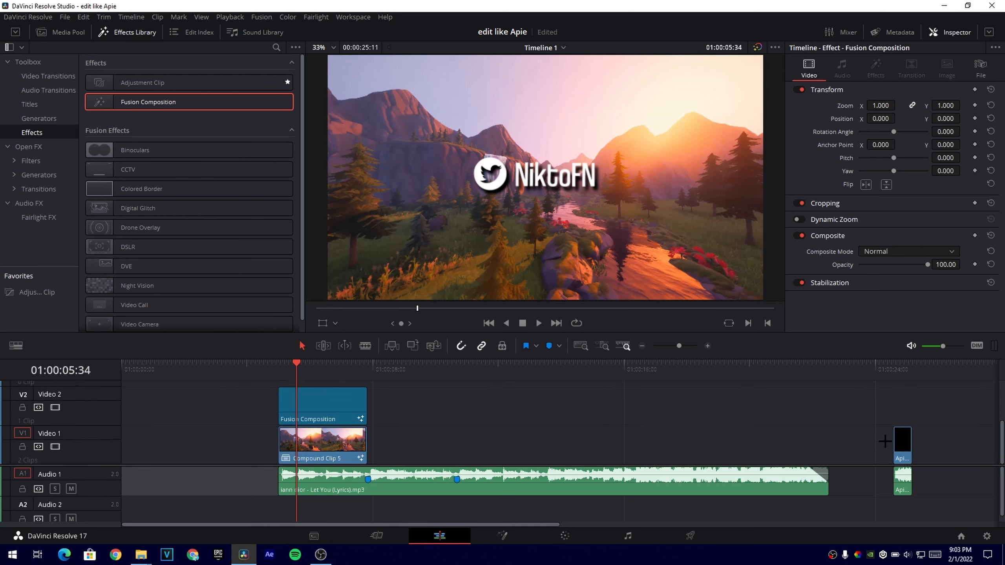
- Unlink the light leak clip's video from its audio and delete the audio part
{"action": "left_click", "coordinate": [900, 477]}
{"action": "right_click", "coordinate": [902, 479]}
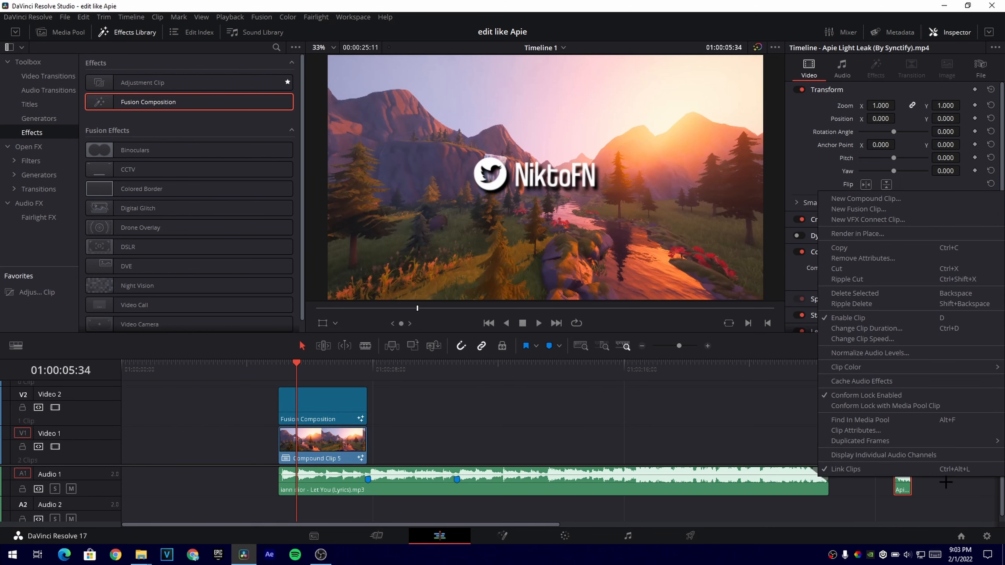
{"action": "left_click", "coordinate": [919, 470]}
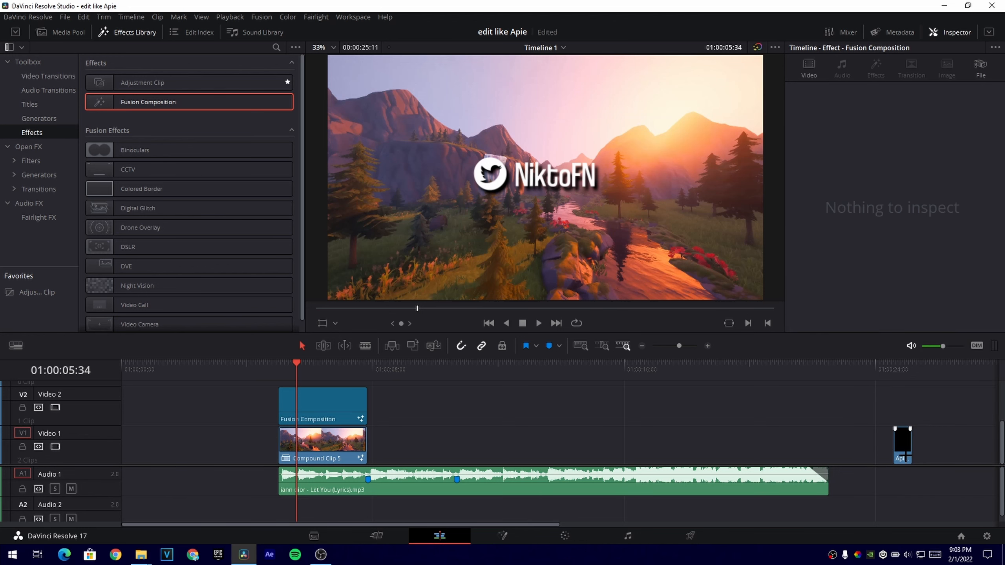
- Move the light leak clip to Video 3 directly after the Fusion Composition's end and put the playhead at 01:00:07:50
{"action": "mouse_move", "coordinate": [906, 456]}
{"action": "left_mouse_down"}
{"action": "mouse_move", "coordinate": [393, 398]}
{"action": "mouse_move", "coordinate": [387, 445]}
{"action": "left_mouse_up"}
{"action": "scroll", "coordinate": [423, 422], "scroll_direction": "down", "scroll_amount": 2}
{"action": "left_click", "coordinate": [370, 373]}
{"action": "scroll", "coordinate": [403, 418], "scroll_direction": "up", "scroll_amount": 2}
{"action": "scroll", "coordinate": [407, 423], "scroll_direction": "down", "scroll_amount": 2}
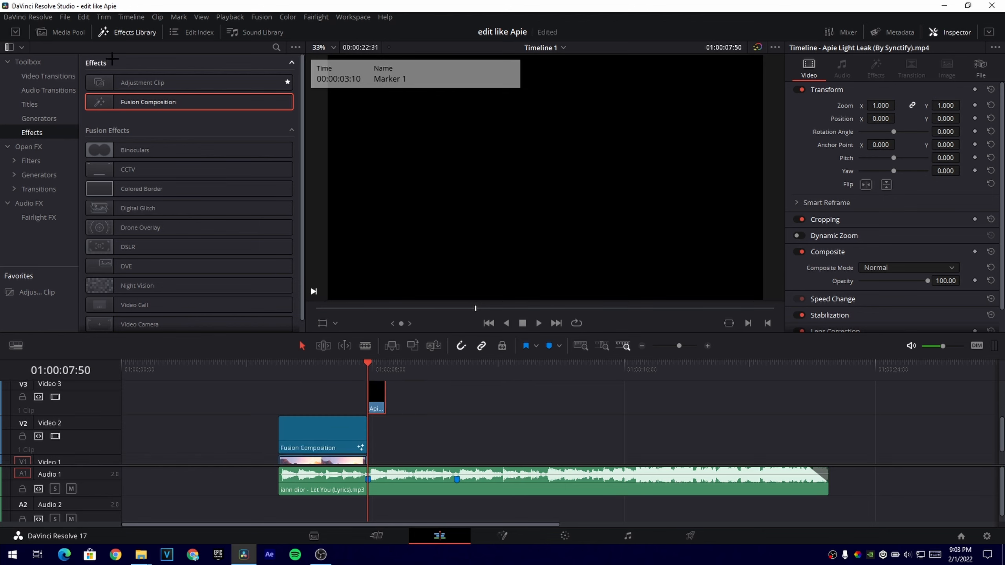
- Add 4.mp4 from the media pool to Video 1 directly after Compound Clip 5 and move the playhead into it
{"action": "left_click", "coordinate": [61, 32]}
{"action": "left_click", "coordinate": [189, 76]}
{"action": "left_click_drag", "start_coordinate": [188, 76], "coordinate": [387, 450]}
{"action": "scroll", "coordinate": [395, 429], "scroll_direction": "down", "scroll_amount": 1}
{"action": "left_click_drag", "start_coordinate": [421, 450], "coordinate": [403, 451]}
{"action": "left_click", "coordinate": [384, 369]}
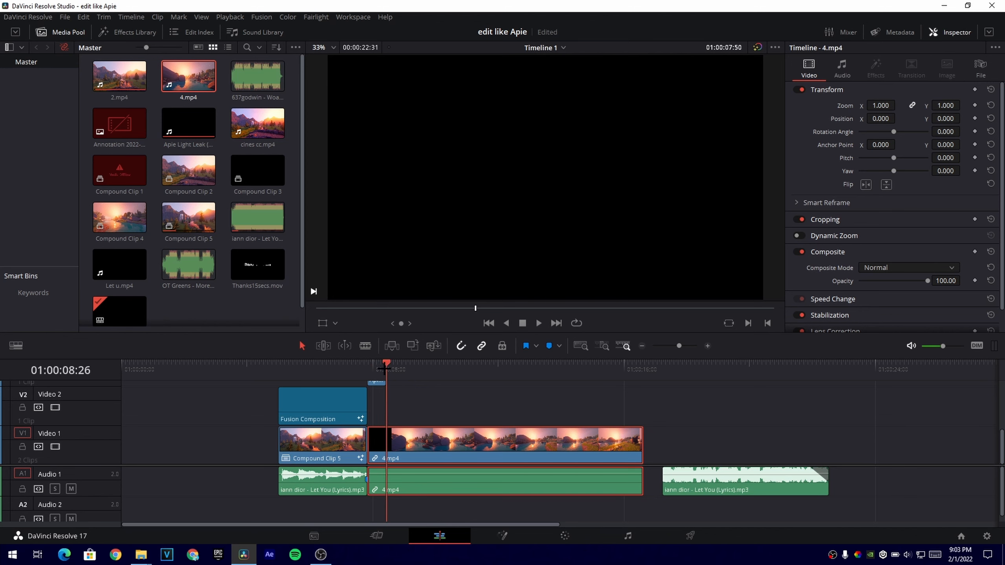
- Shift the light leak clip earlier on Video 3 so it straddles the cut between Compound Clip 5 and 4.mp4
{"action": "left_click", "coordinate": [376, 381]}
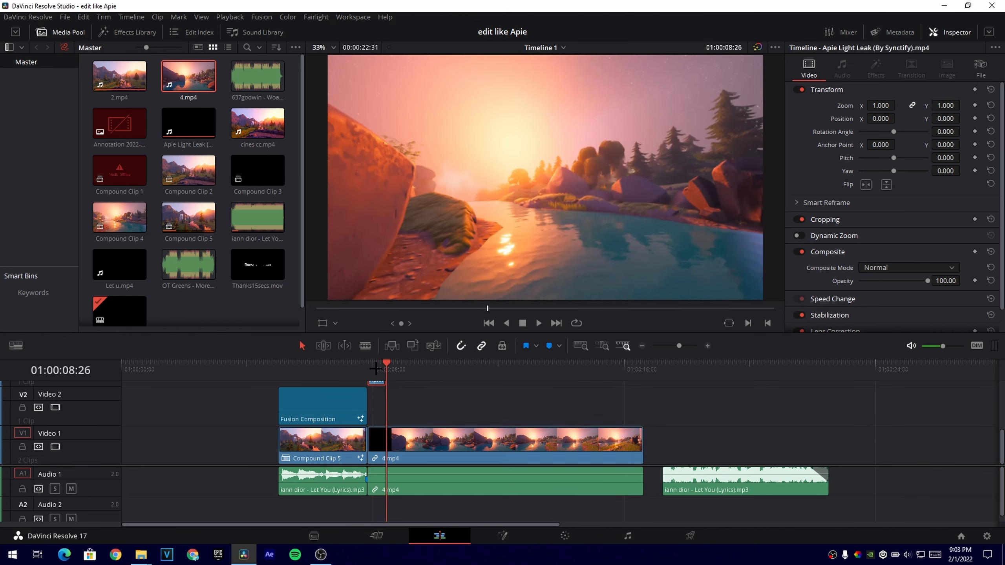
{"action": "left_click", "coordinate": [367, 369]}
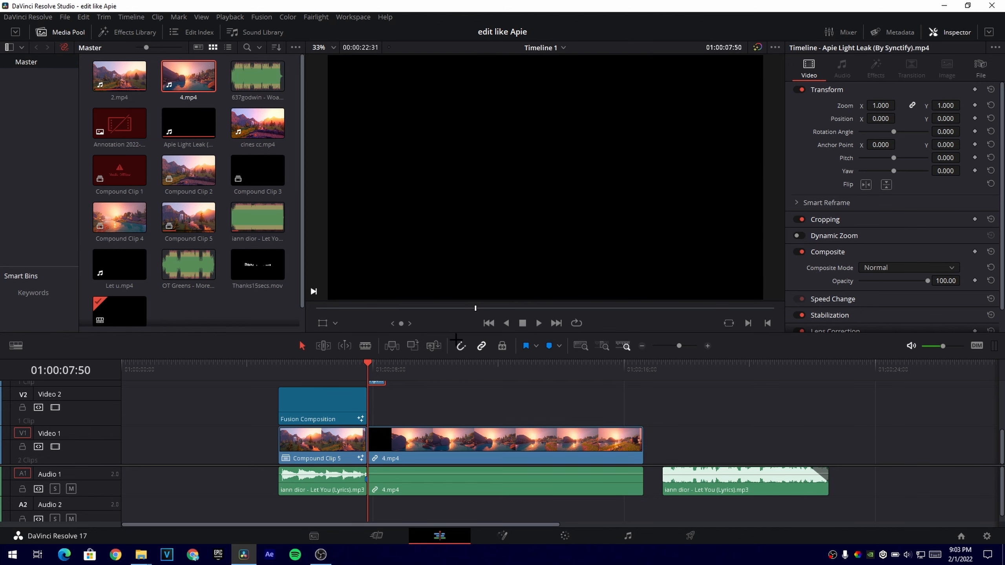
{"action": "scroll", "coordinate": [434, 426], "scroll_direction": "up", "scroll_amount": 2}
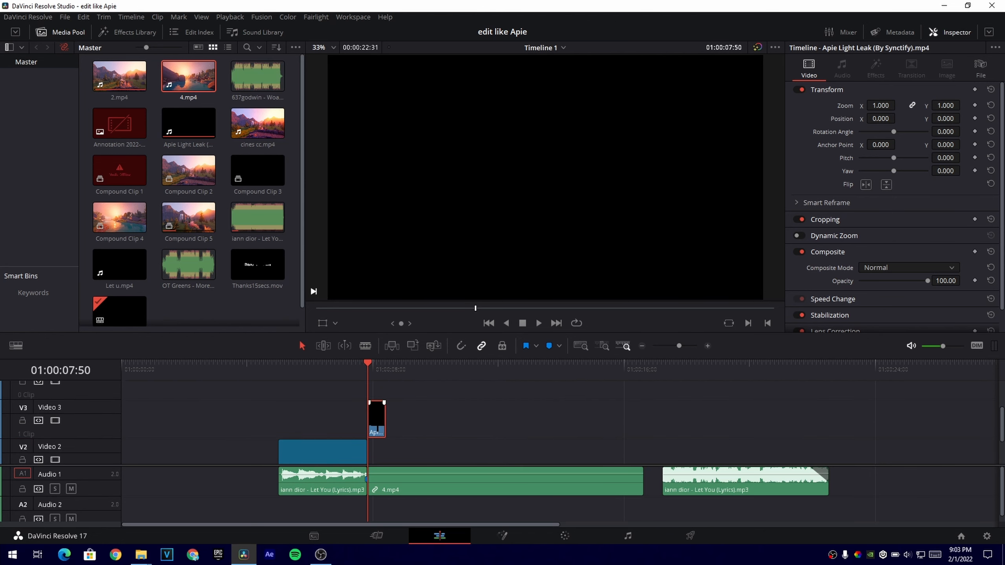
{"action": "left_click_drag", "start_coordinate": [376, 430], "coordinate": [368, 431]}
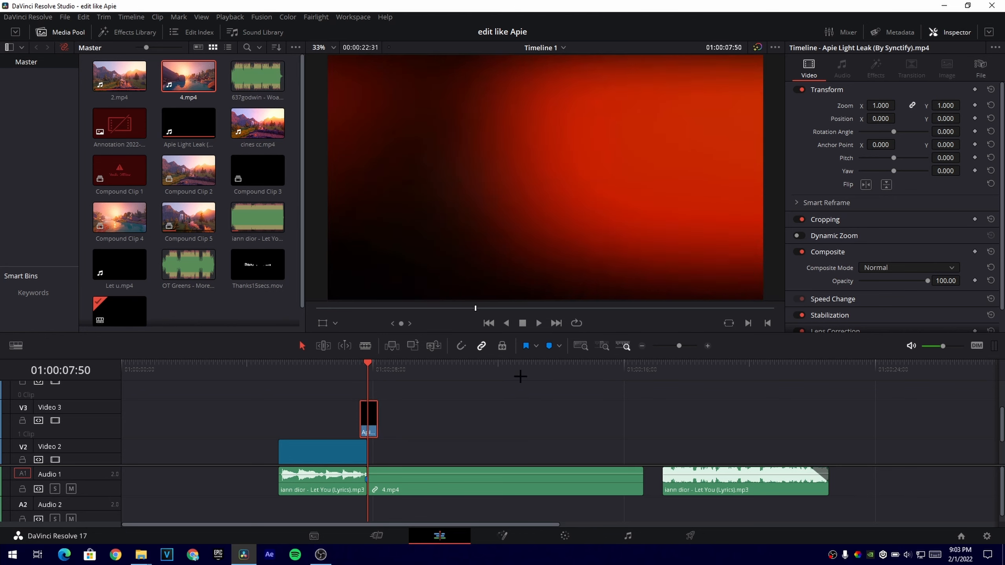
- Set the light leak clip's composite mode to Add
{"action": "key", "text": "space"}
{"action": "right_click", "coordinate": [372, 415]}
{"action": "left_click", "coordinate": [372, 418]}
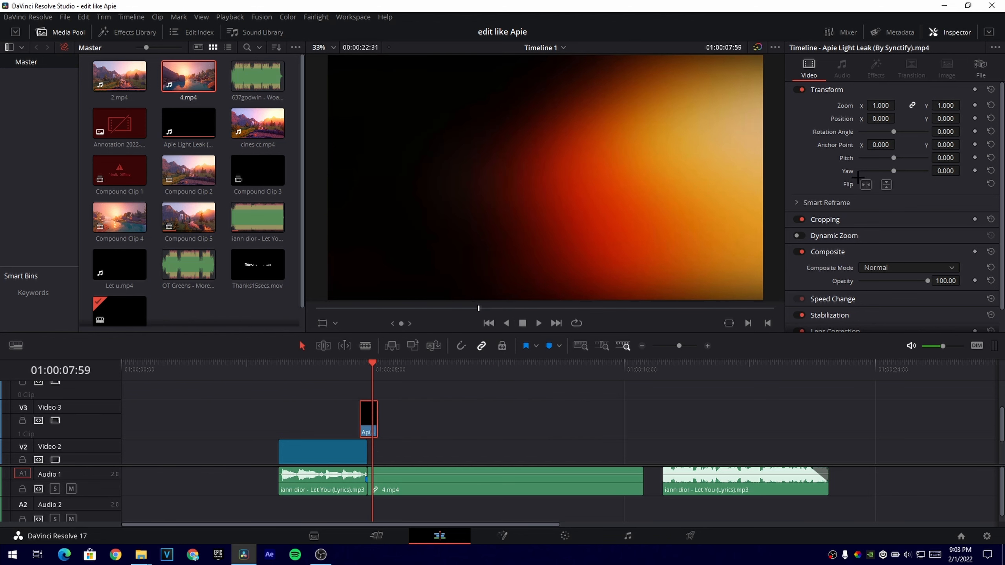
{"action": "scroll", "coordinate": [858, 186], "scroll_direction": "down", "scroll_amount": 1}
{"action": "left_click", "coordinate": [909, 245]}
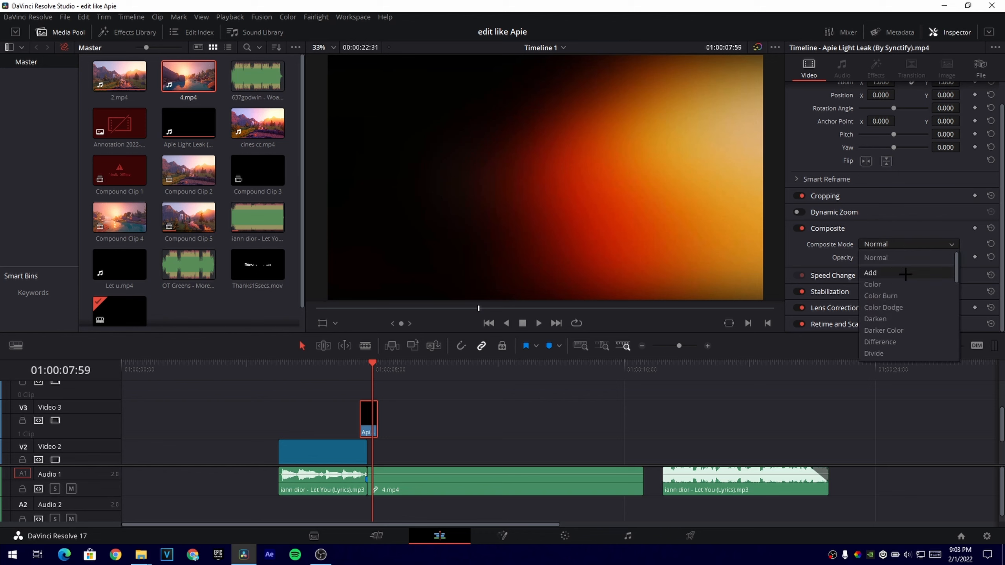
{"action": "left_click", "coordinate": [898, 270]}
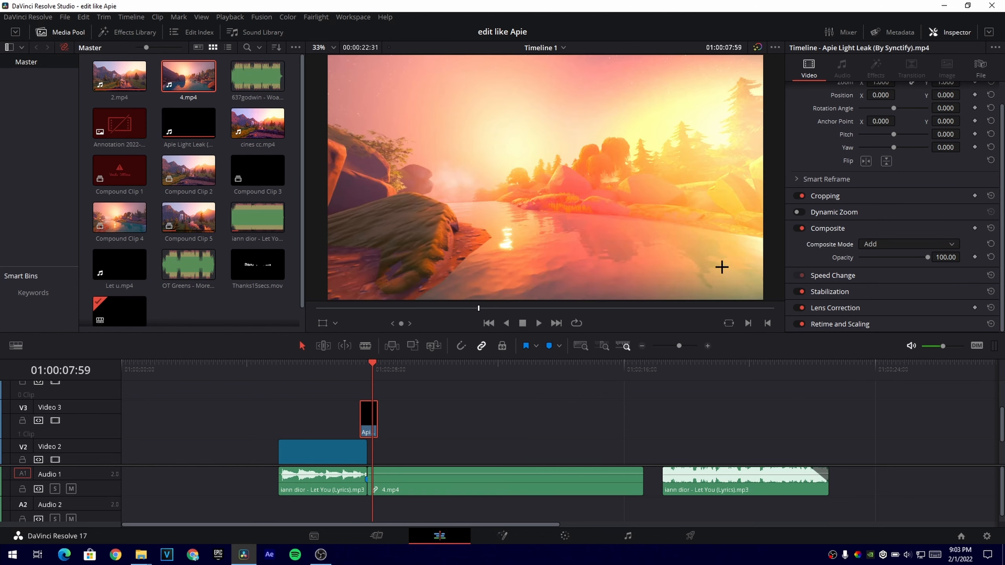
- Play the light leak transition from 01:00:07:38 across the cut into 4.mp4
{"action": "mouse_move", "coordinate": [372, 370]}
{"action": "left_mouse_down"}
{"action": "mouse_move", "coordinate": [352, 370]}
{"action": "mouse_move", "coordinate": [362, 371]}
{"action": "left_mouse_up"}
{"action": "scroll", "coordinate": [485, 392], "scroll_direction": "down", "scroll_amount": 3}
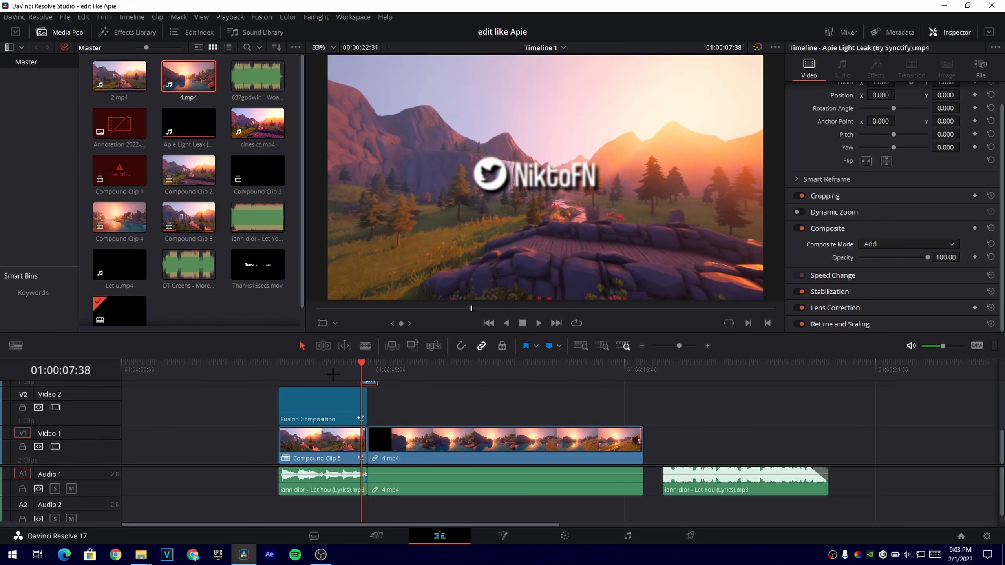
{"action": "key", "text": "space"}
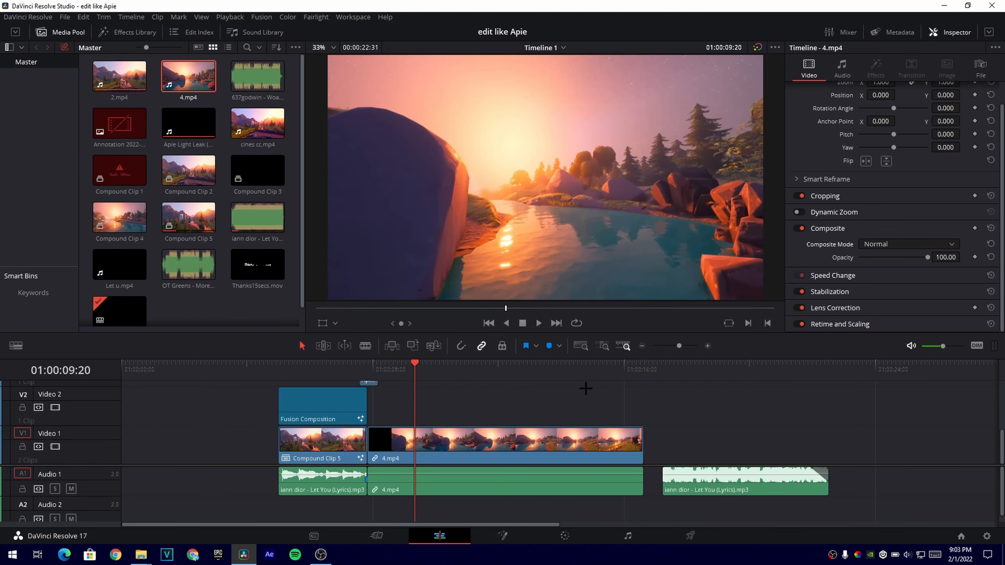